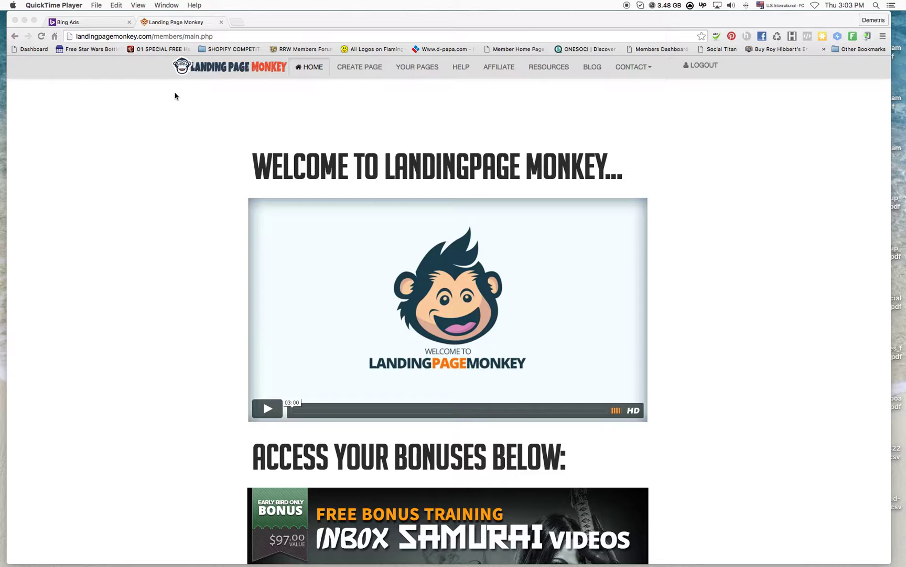
Create a new landing page and name it 'Personal Loans'
left_click(373, 72)
left_click(373, 72)
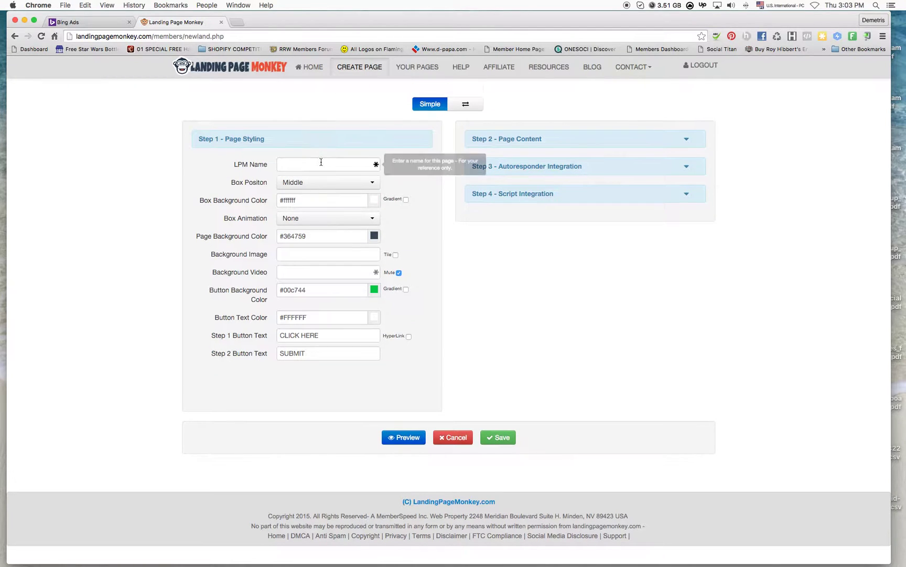
left_click(314, 161)
type("Personal")
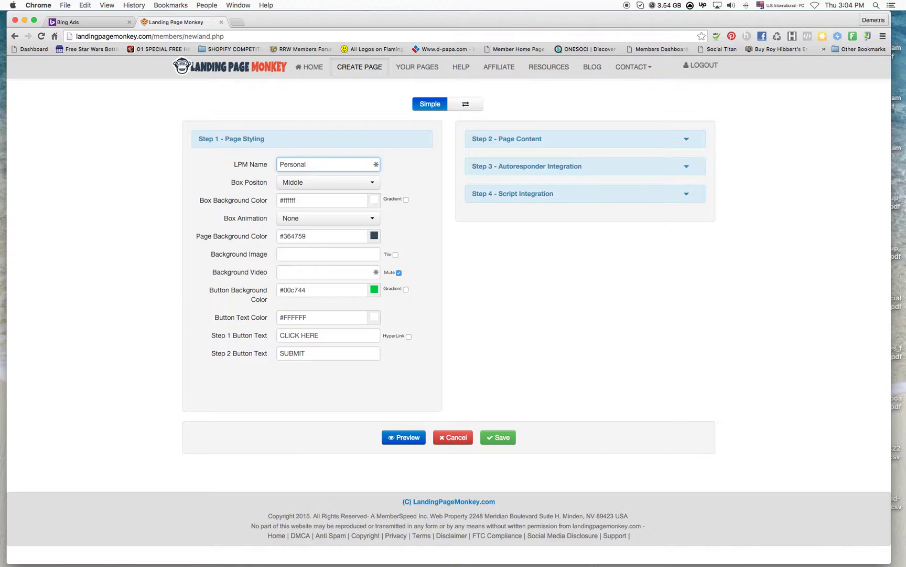
type("Loans")
left_click(250, 159)
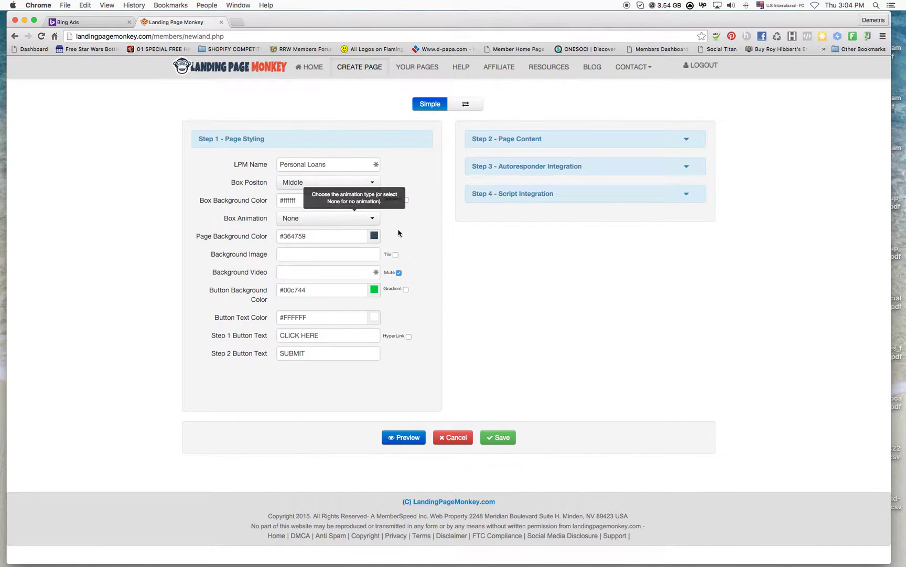
Put the cursor in the Background Image field and open a new browser tab
scroll(382, 234, "down", 1)
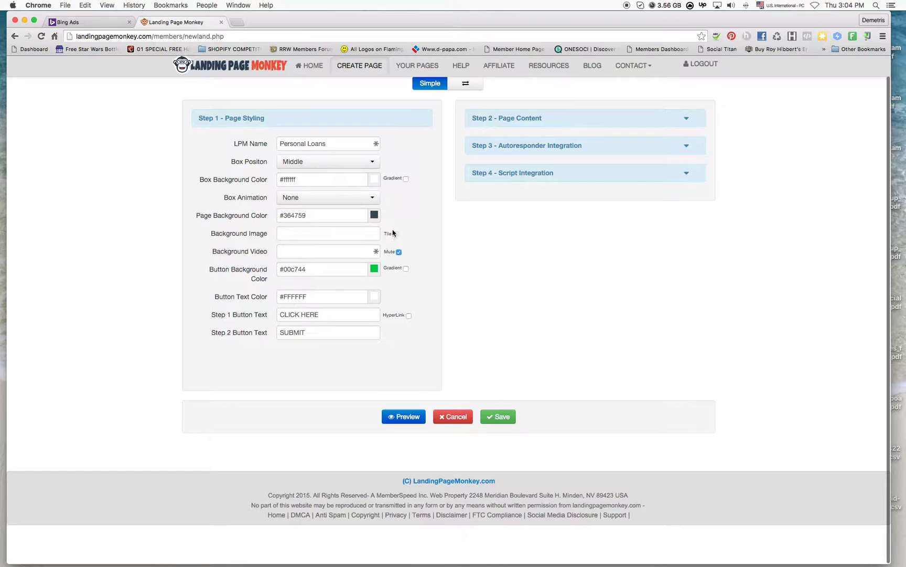
left_click(356, 233)
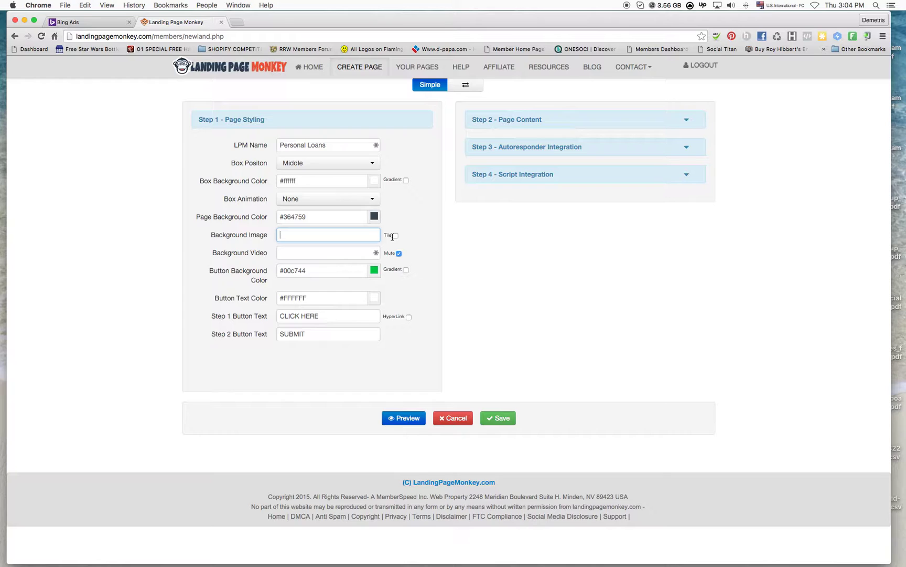
left_click(239, 24)
Go to photobucket.com and open its sign-in options
type("photobucket.com")
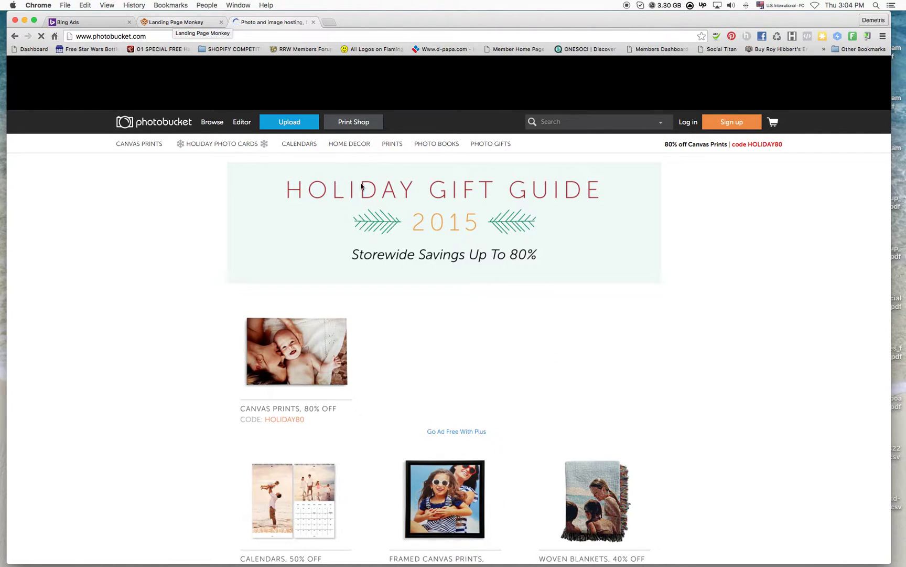
left_click(689, 123)
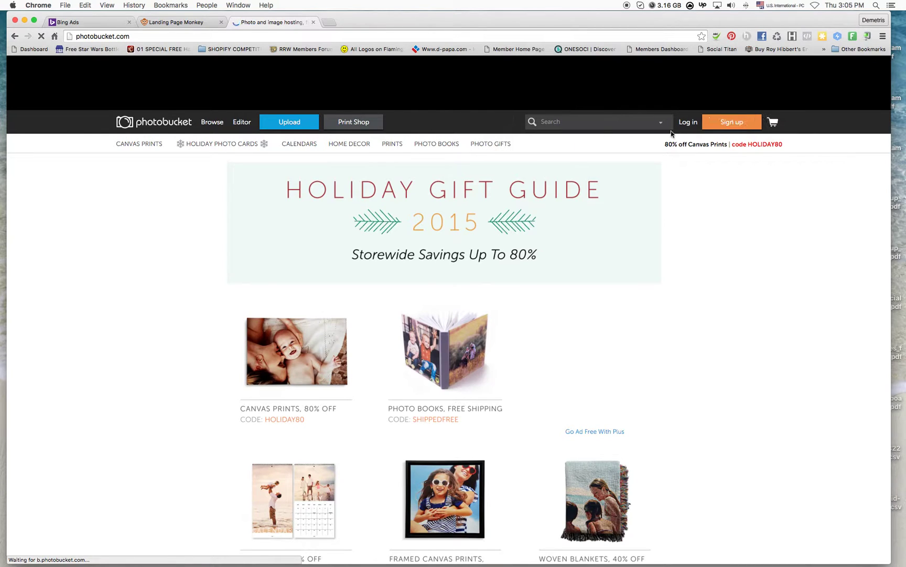
left_click(688, 122)
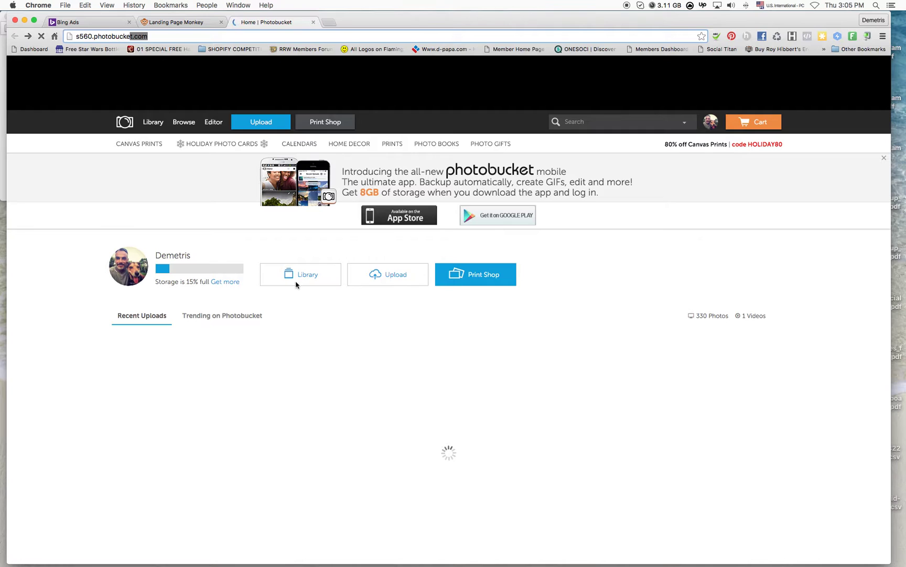
left_click(390, 280)
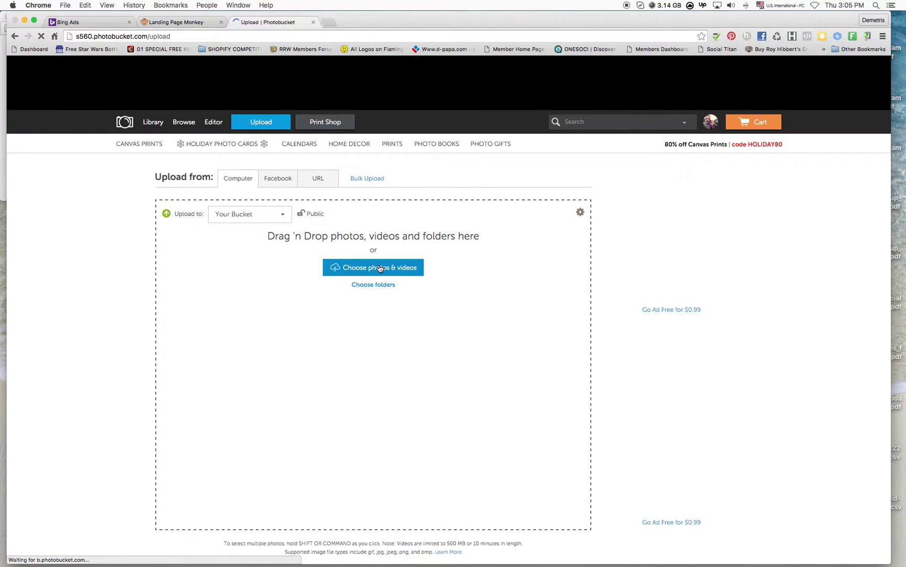
left_click(380, 268)
left_click(376, 193)
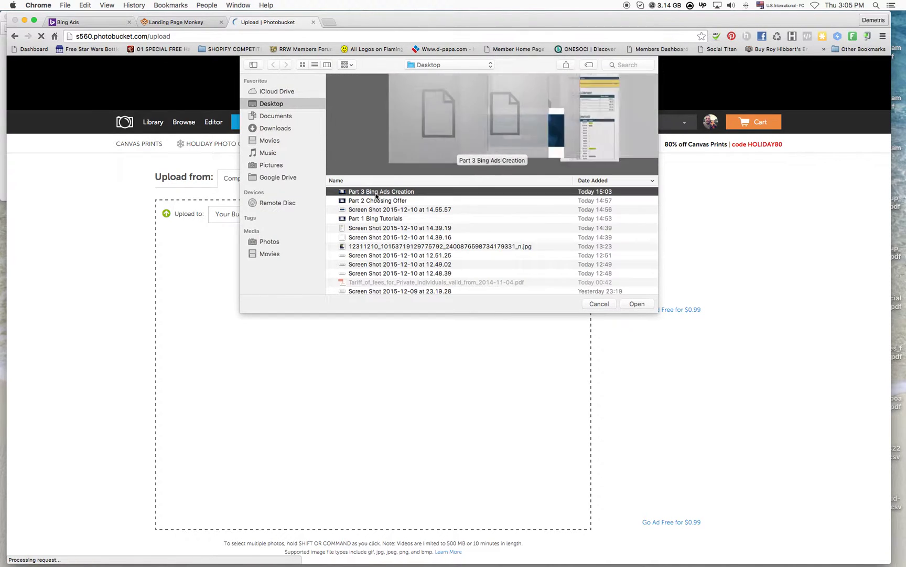
double_click(376, 195)
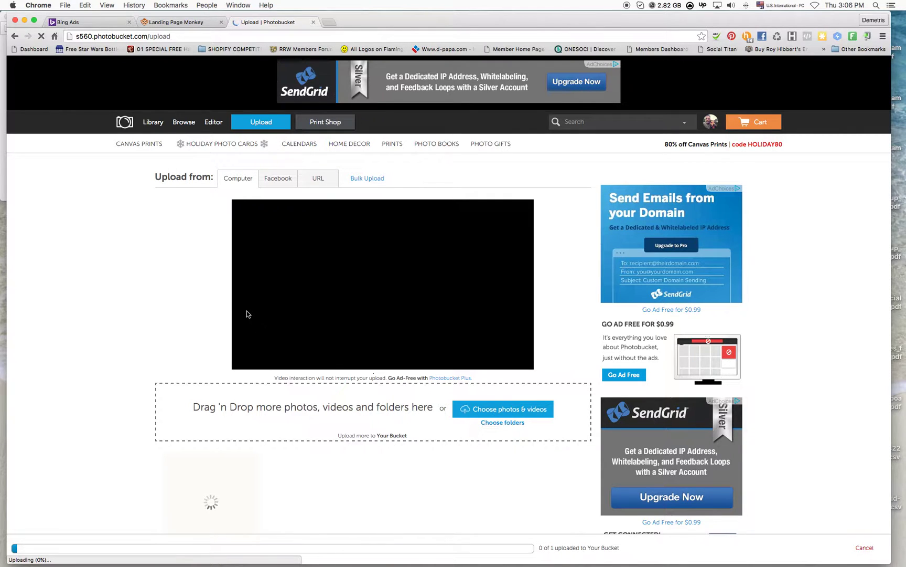
scroll(246, 311, "down", 5)
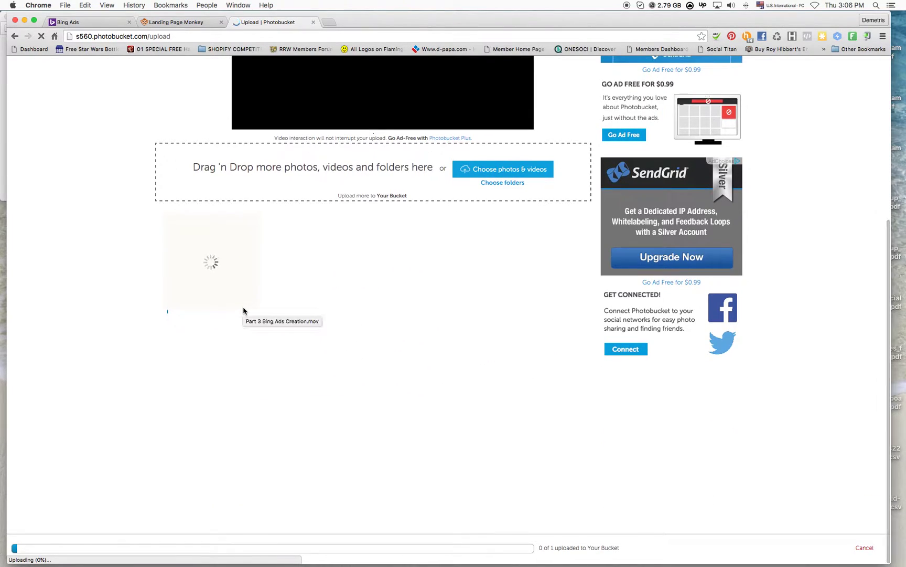
scroll(243, 311, "up", 5)
left_click_drag(511, 21, 571, 178)
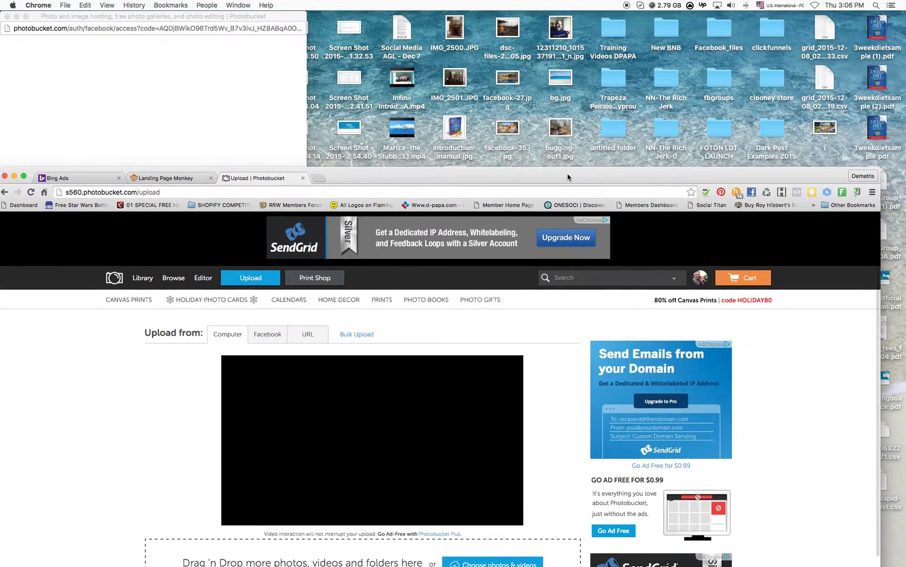
left_click_drag(256, 17, 348, 17)
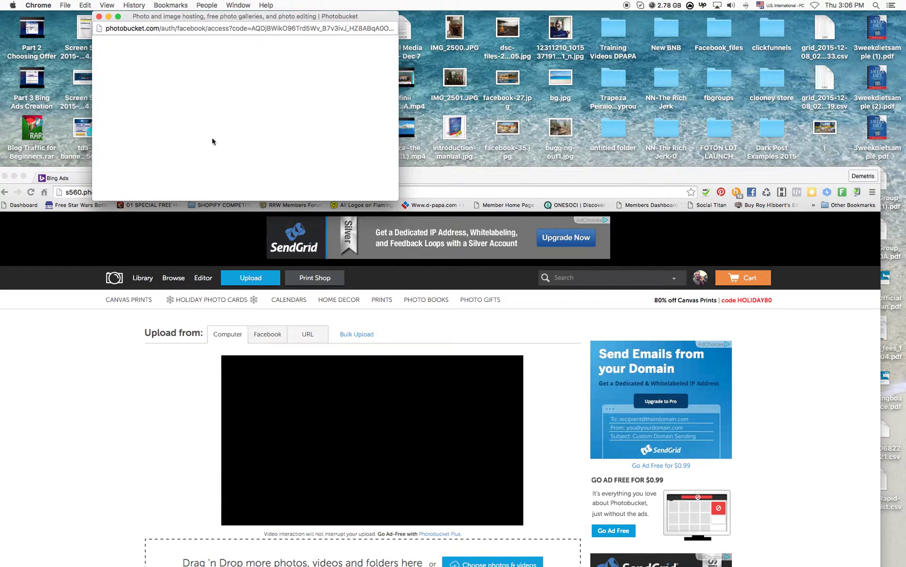
left_click_drag(66, 171, 145, 69)
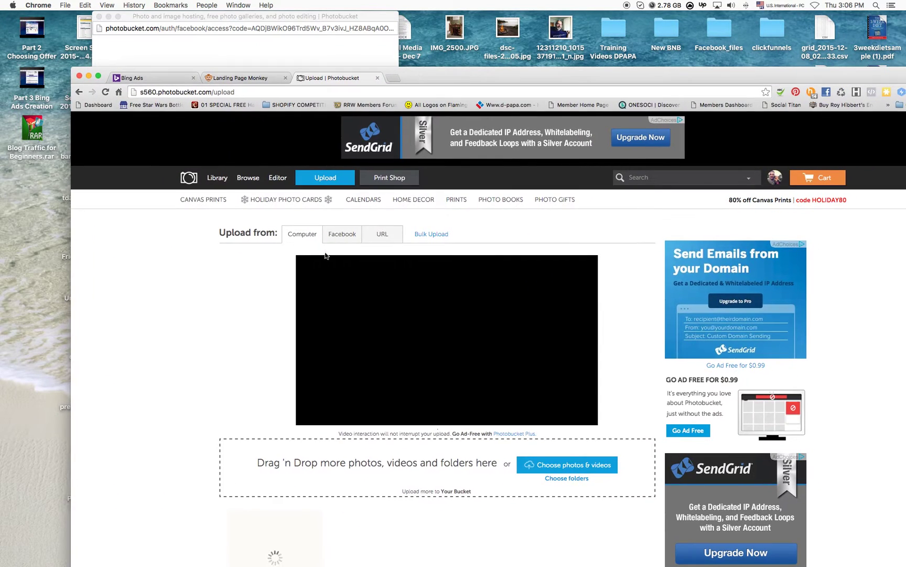
scroll(323, 257, "down", 5)
left_click(79, 92)
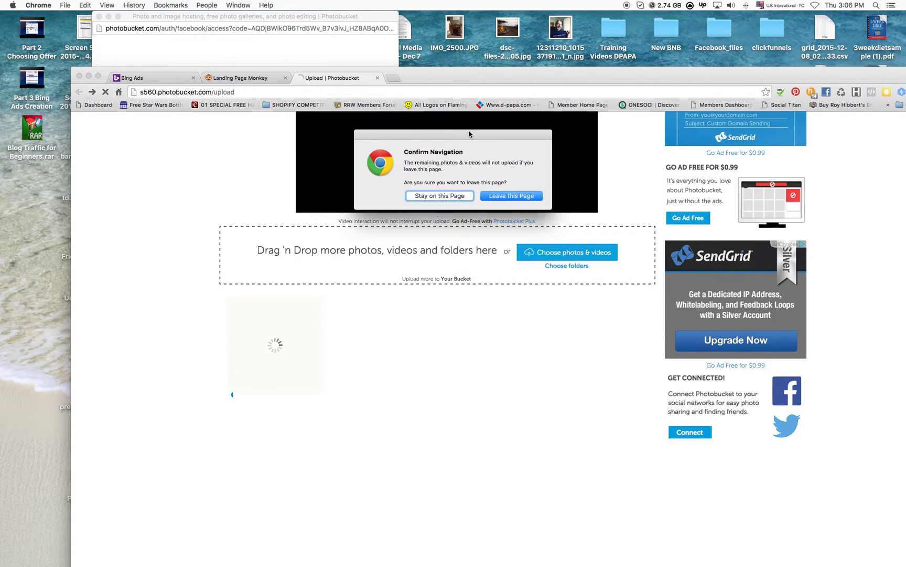
left_click(505, 196)
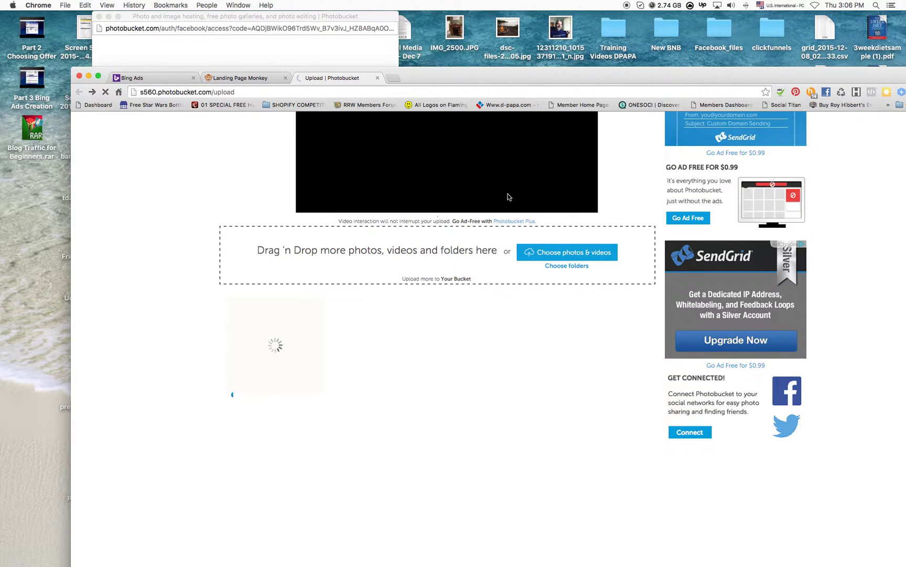
scroll(501, 204, "up", 2)
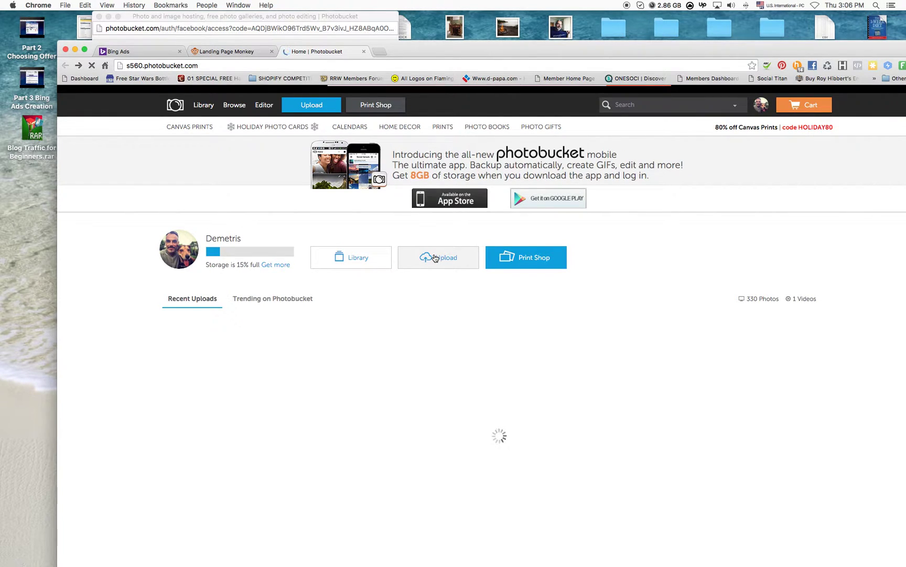
Upload 'Screen Shot 2015-12-10 at 14.55.57.png' to Photobucket and wait for it to finish
left_click(434, 258)
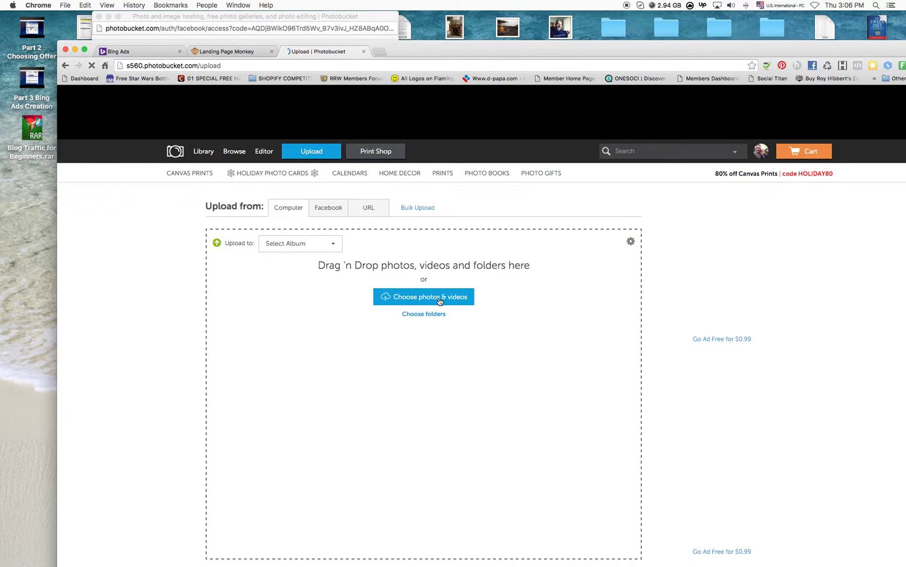
left_click(439, 301)
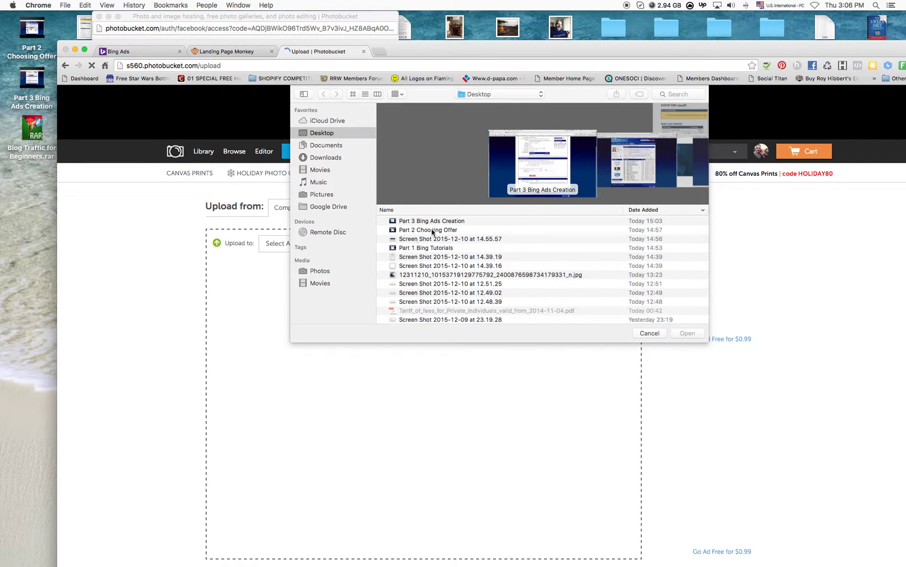
double_click(424, 242)
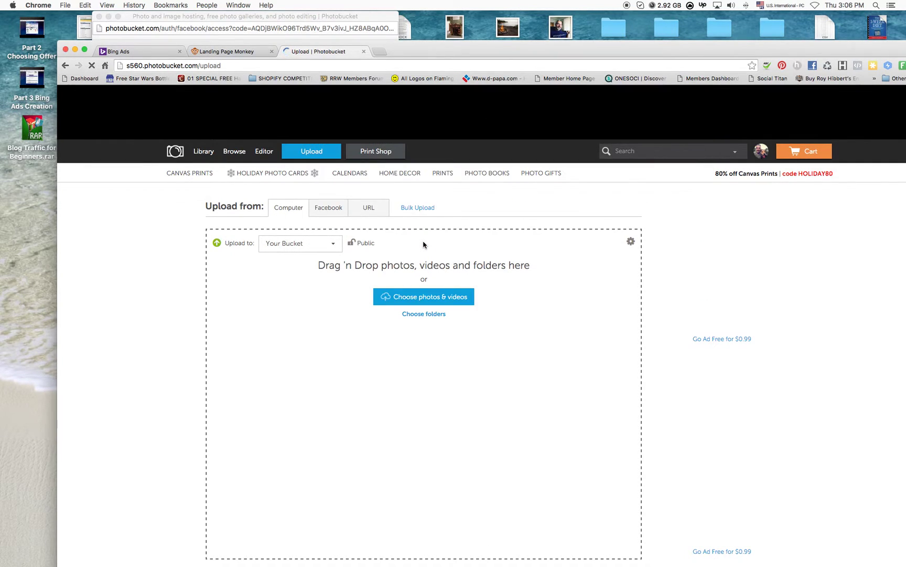
scroll(341, 339, "down", 3)
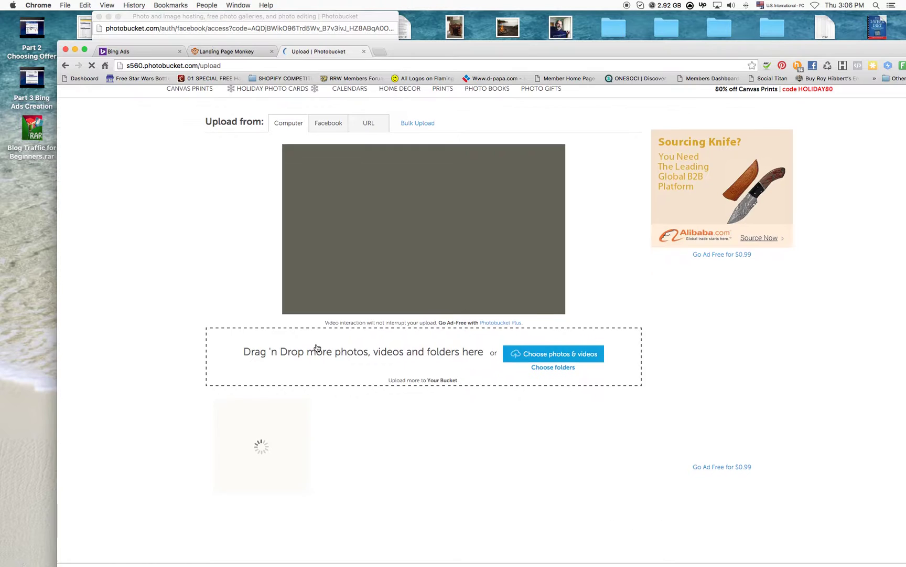
scroll(218, 366, "down", 3)
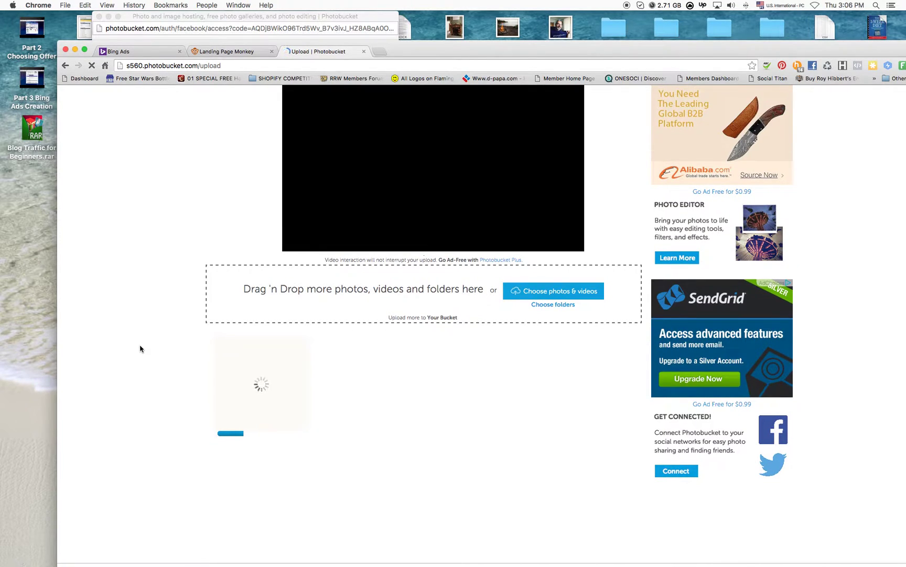
scroll(140, 348, "down", 2)
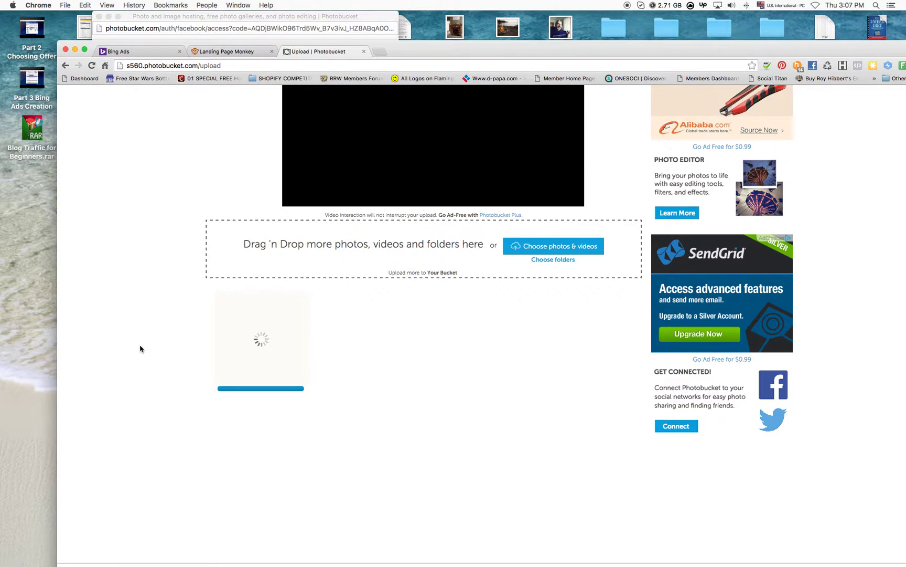
scroll(140, 348, "down", 1)
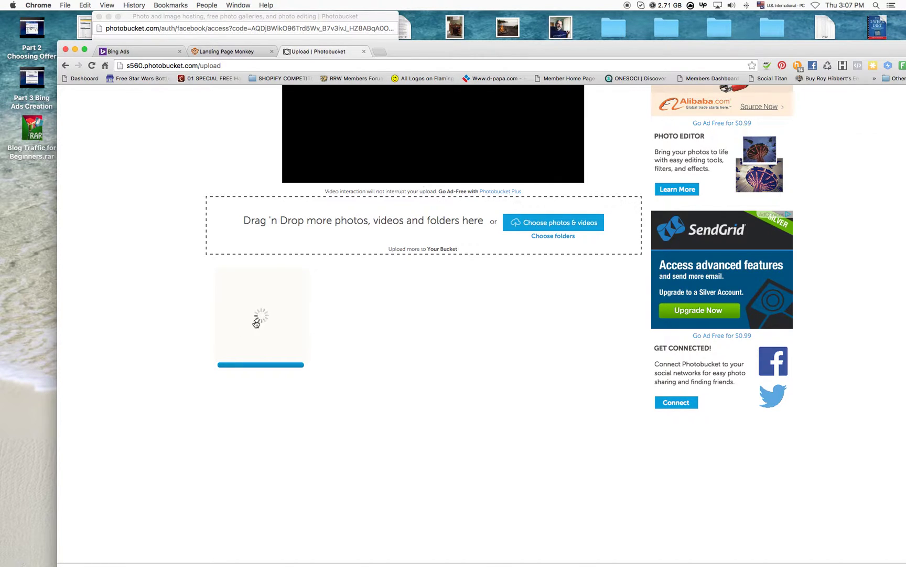
scroll(258, 360, "down", 1)
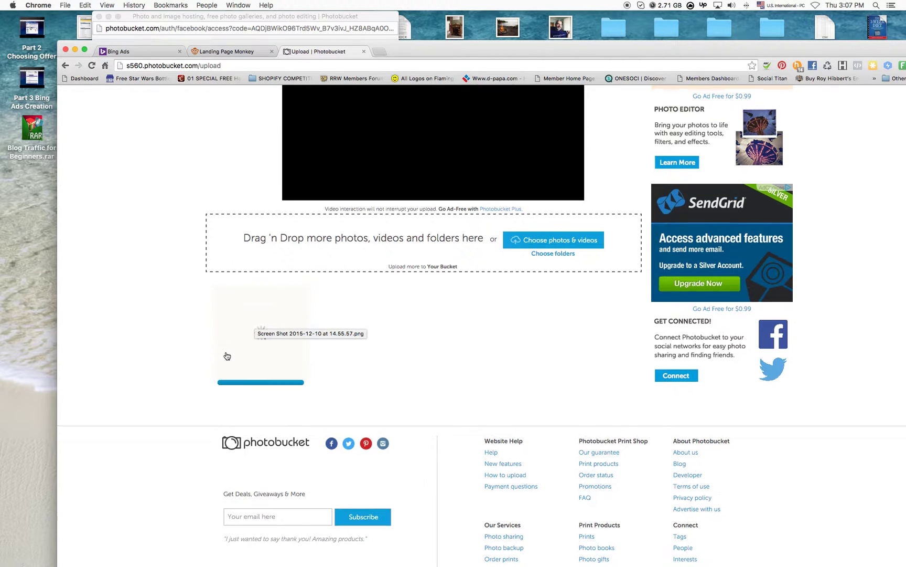
scroll(225, 349, "up", 1)
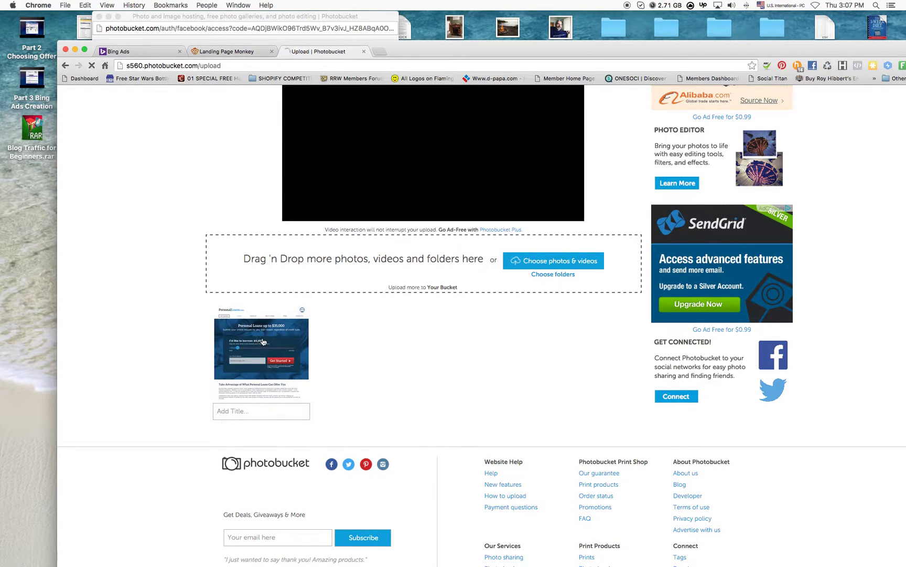
Copy the uploaded Personal Loans screenshot's Direct link from its photo page
left_click(262, 342)
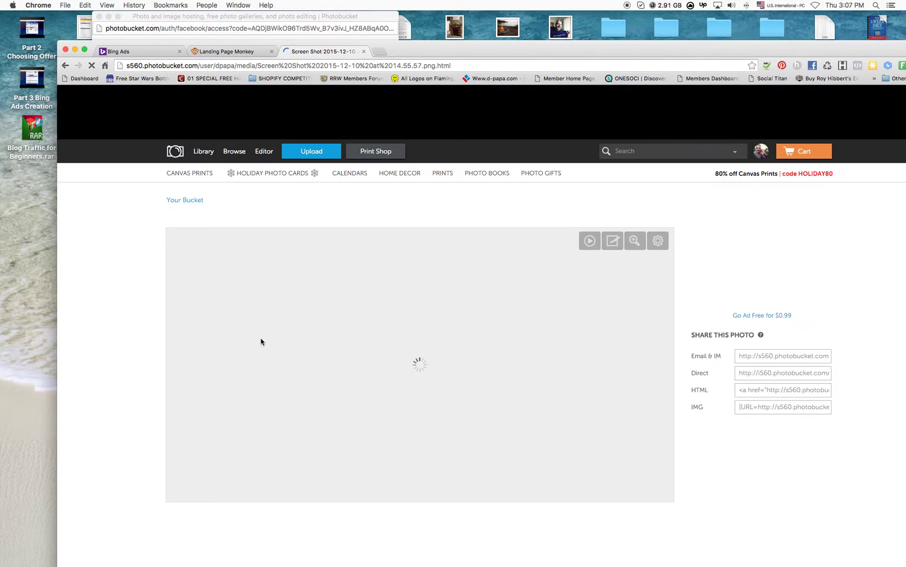
left_click(769, 374)
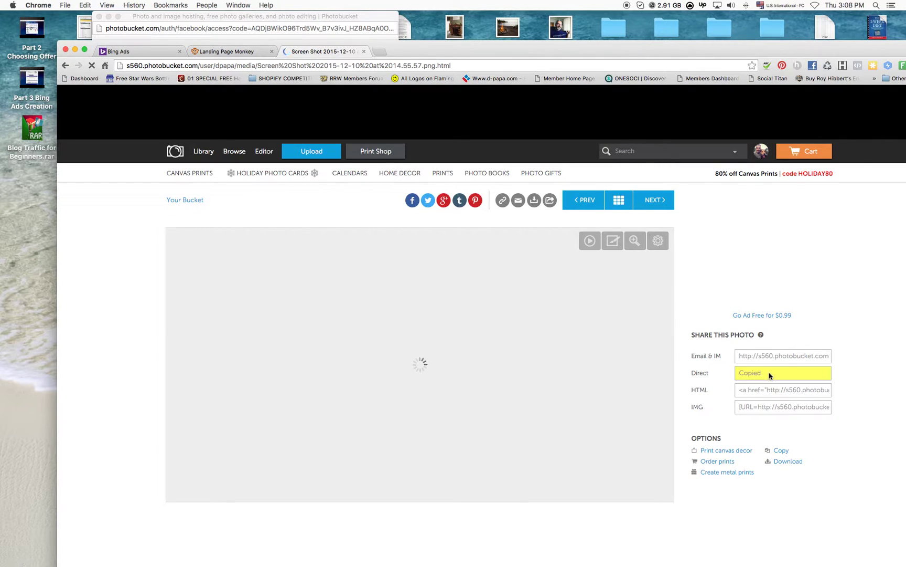
left_click(769, 373)
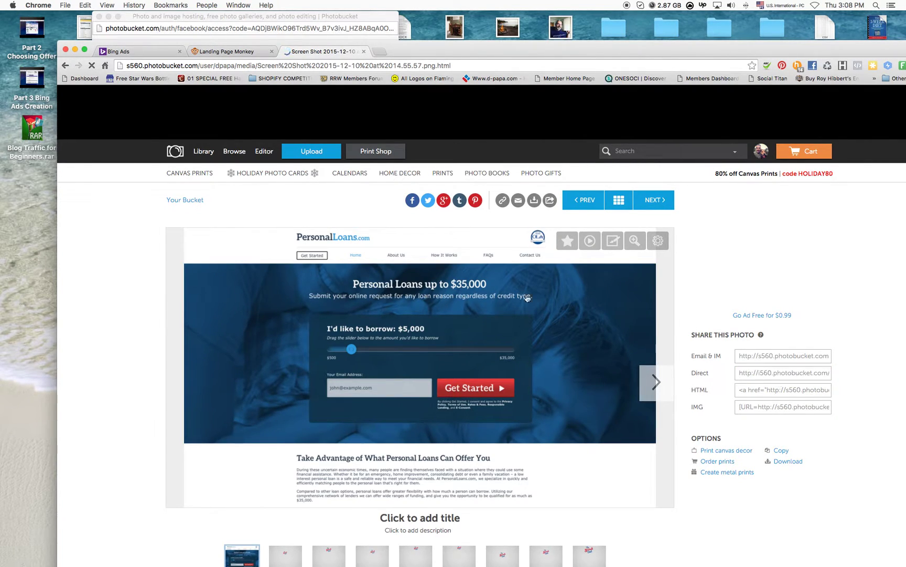
left_click(222, 51)
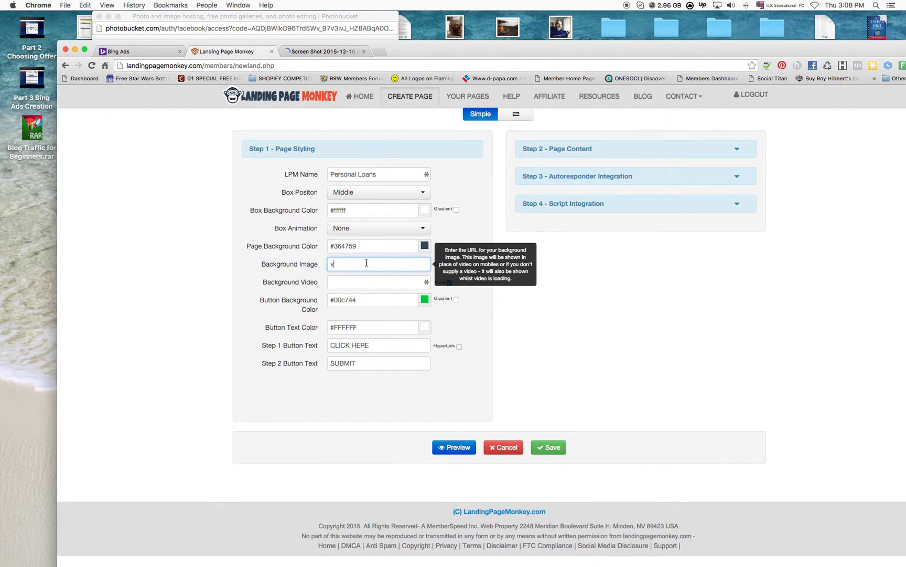
Paste the copied Photobucket link as the page's Background Image
key("BackSpace")
key("super+v")
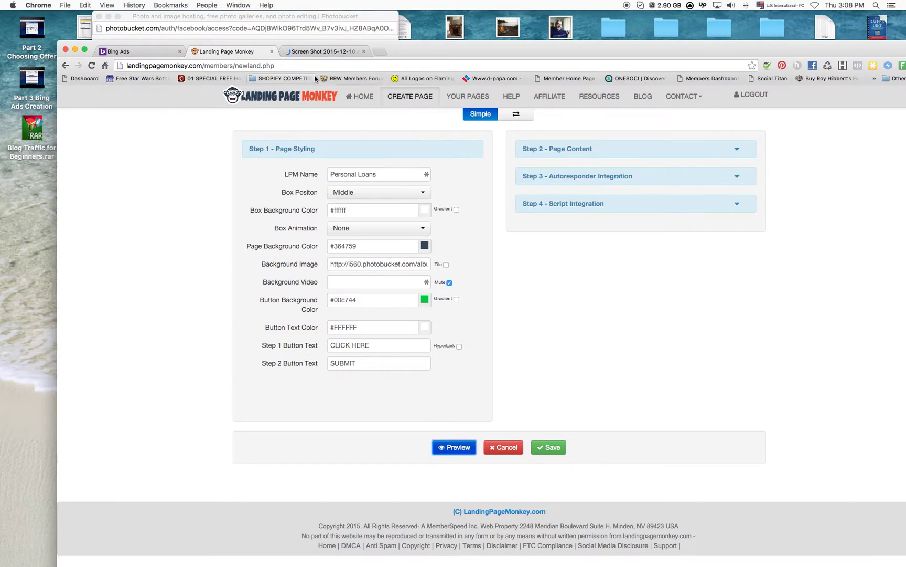
left_click(7, 16)
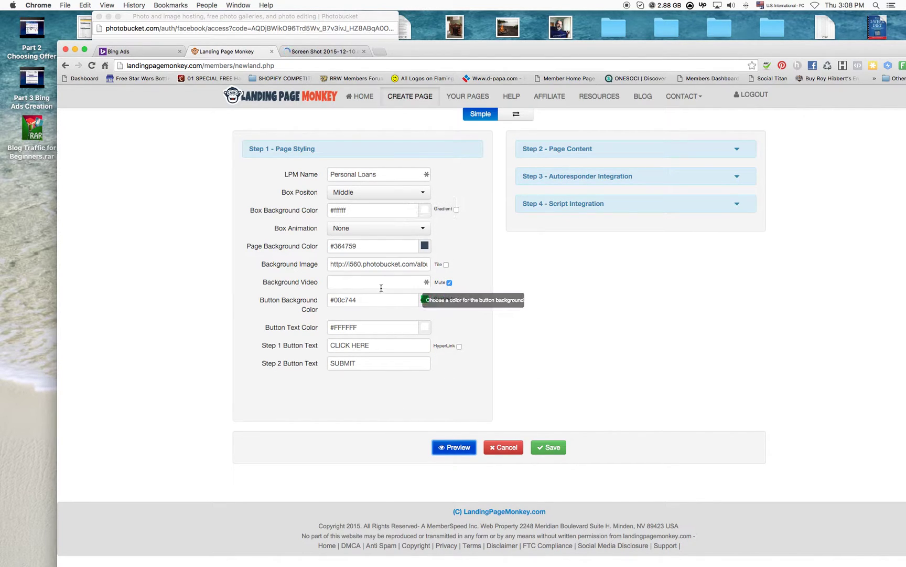
In the Advanced options, set Box Transparency to 0 and Box Border Thickness to 0
left_click(522, 114)
scroll(363, 334, "down", 3)
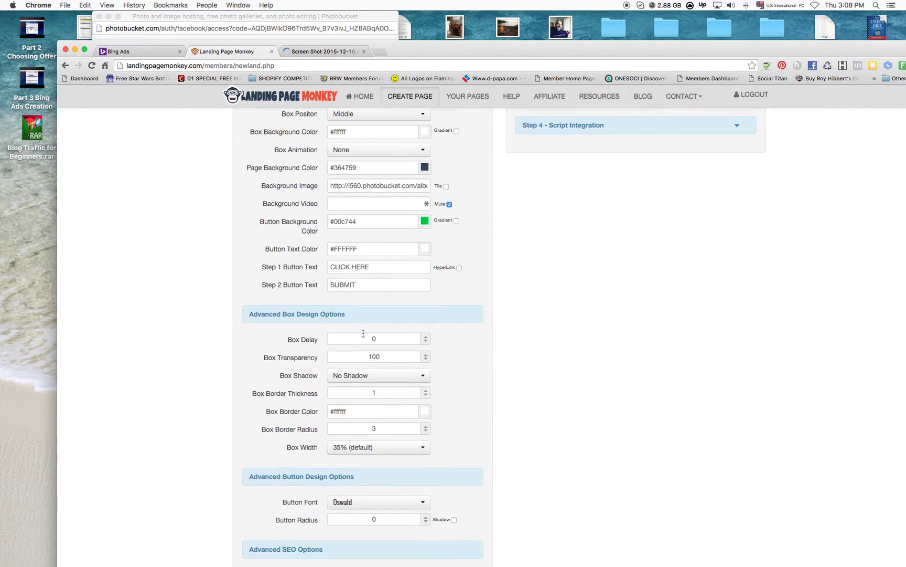
left_click(426, 360)
left_click(426, 360)
left_click(426, 360)
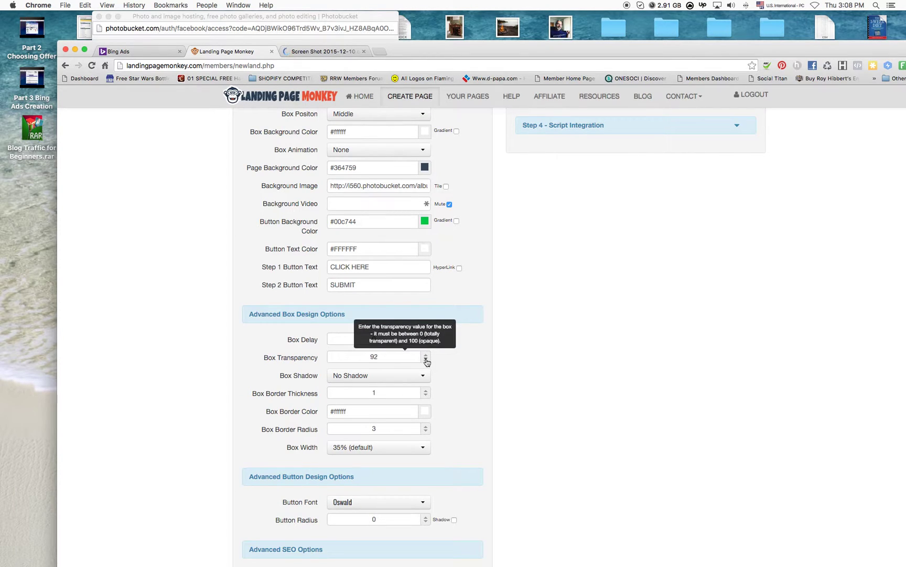
left_click(425, 360)
left_click(426, 360)
left_click(426, 360)
left_click(426, 360)
left_click(426, 360)
left_click(425, 360)
left_click(426, 359)
left_click(426, 360)
left_click(425, 360)
left_click(426, 359)
left_click_drag(426, 360, 426, 360)
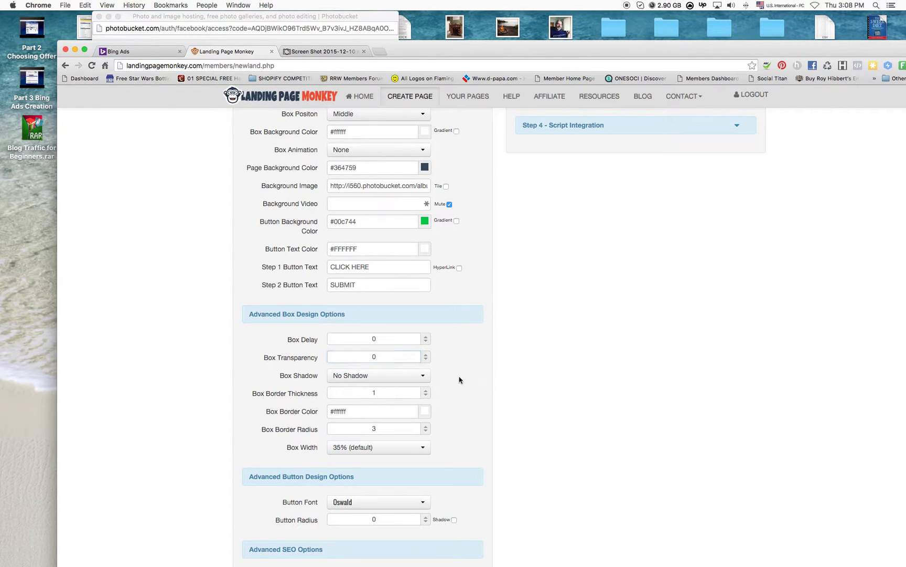
scroll(396, 378, "down", 3)
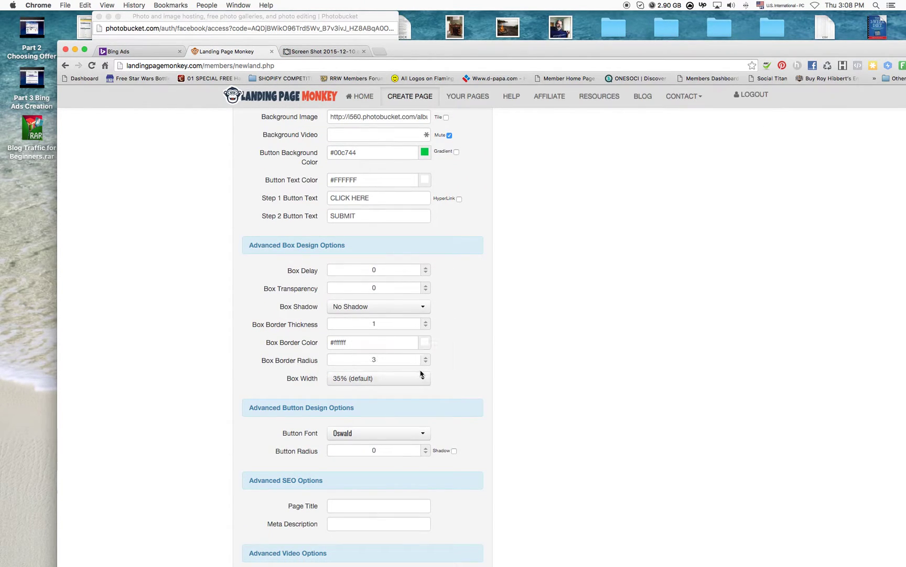
left_click(422, 376)
left_click(422, 376)
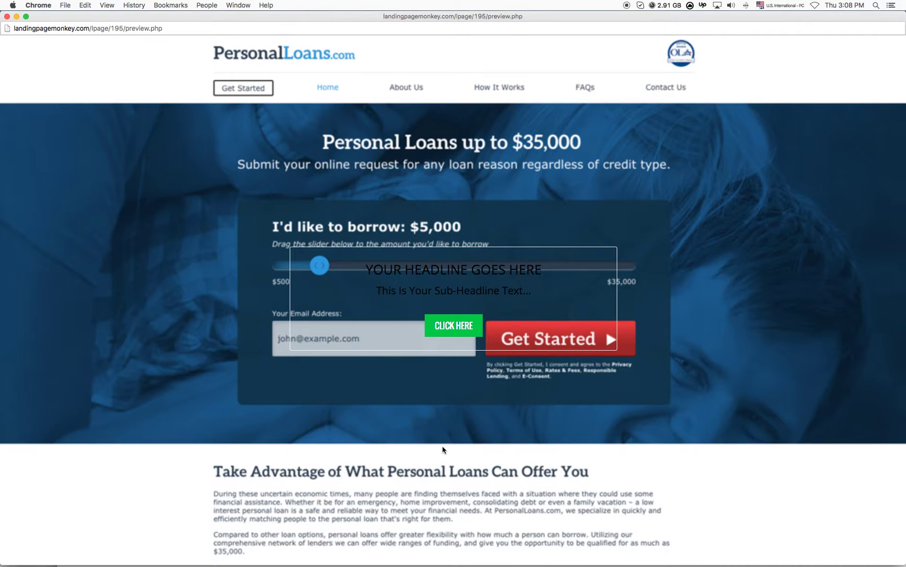
key("super+w")
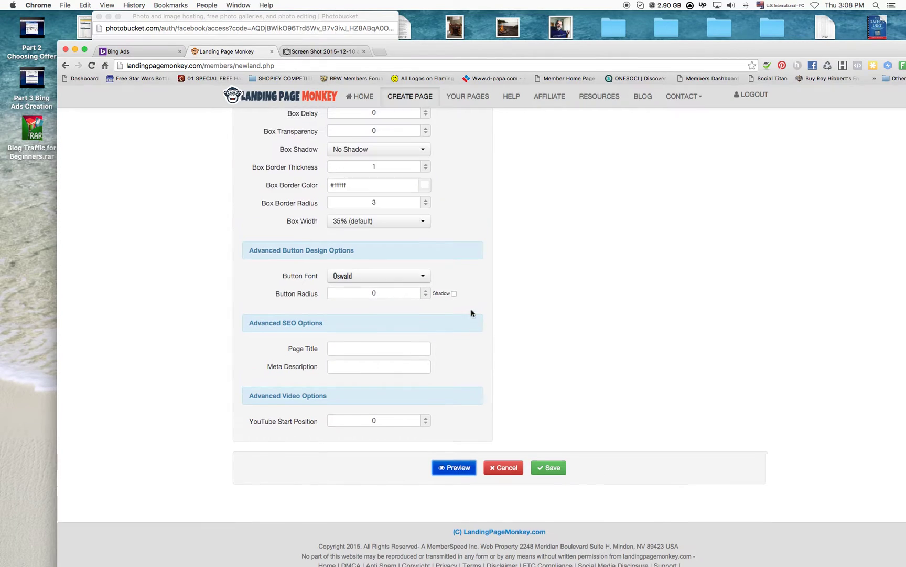
scroll(471, 313, "up", 3)
left_click(426, 237)
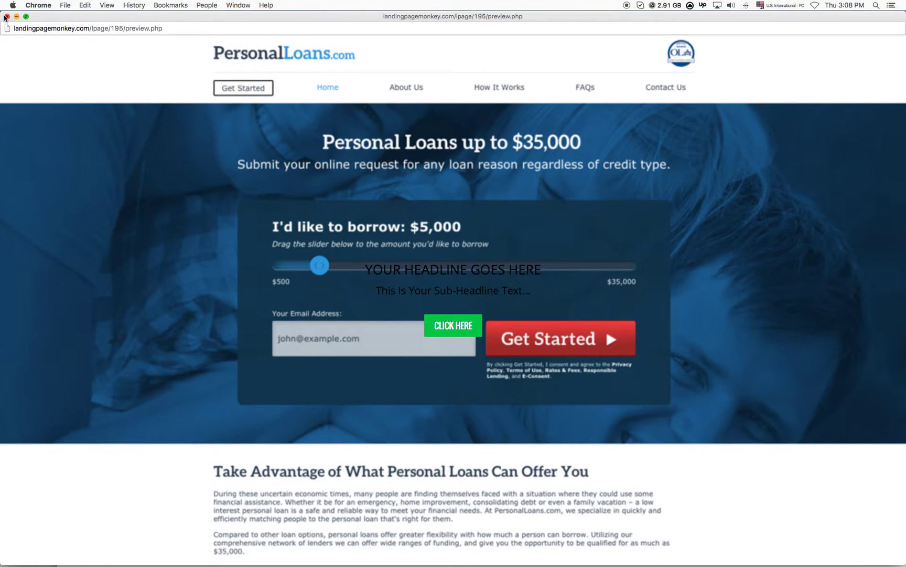
Delete the default Headline text under Step 2 - Page Content
left_click(6, 17)
scroll(473, 315, "up", 6)
left_click(663, 168)
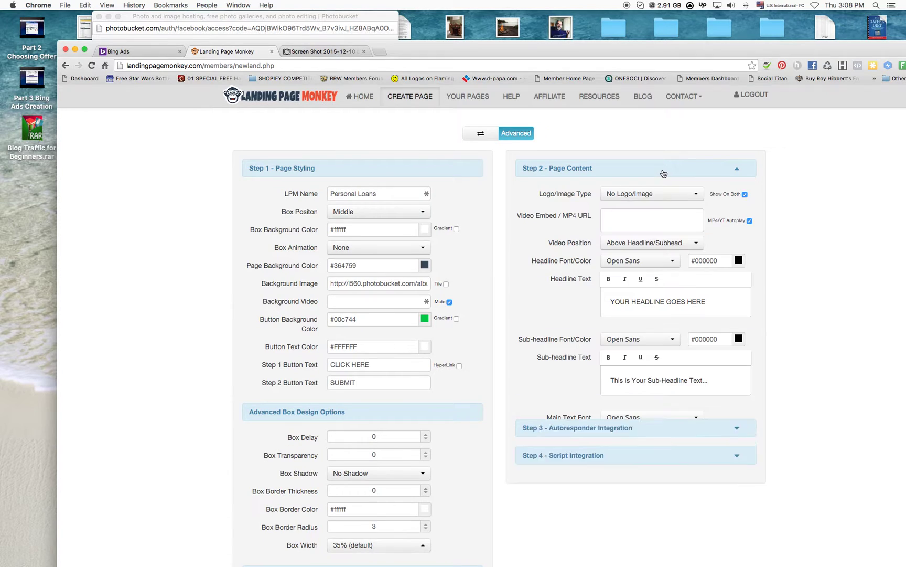
left_click_drag(706, 302, 540, 292)
key("BackSpace")
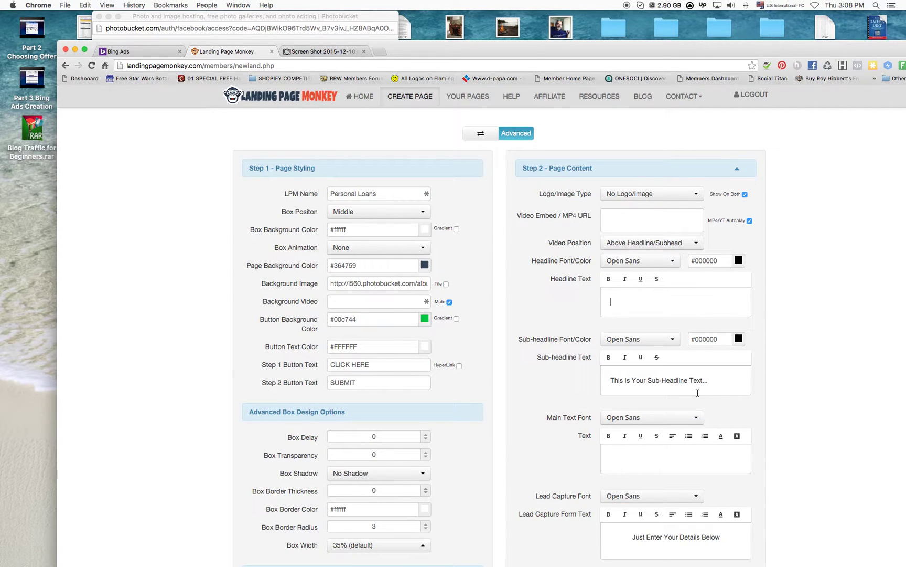
Clear the Sub-headline and Lead Capture Form Text, and make the Step 1 button a HyperLink
left_click_drag(714, 383, 604, 382)
key("BackSpace")
scroll(749, 397, "down", 5)
left_click_drag(749, 397, 603, 379)
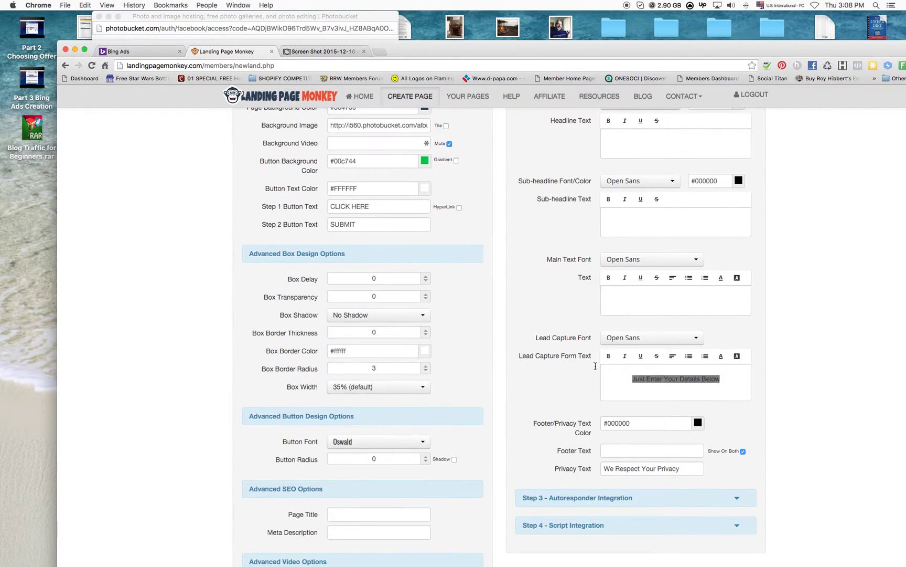
key("BackSpace")
scroll(551, 478, "down", 5)
scroll(472, 315, "up", 6)
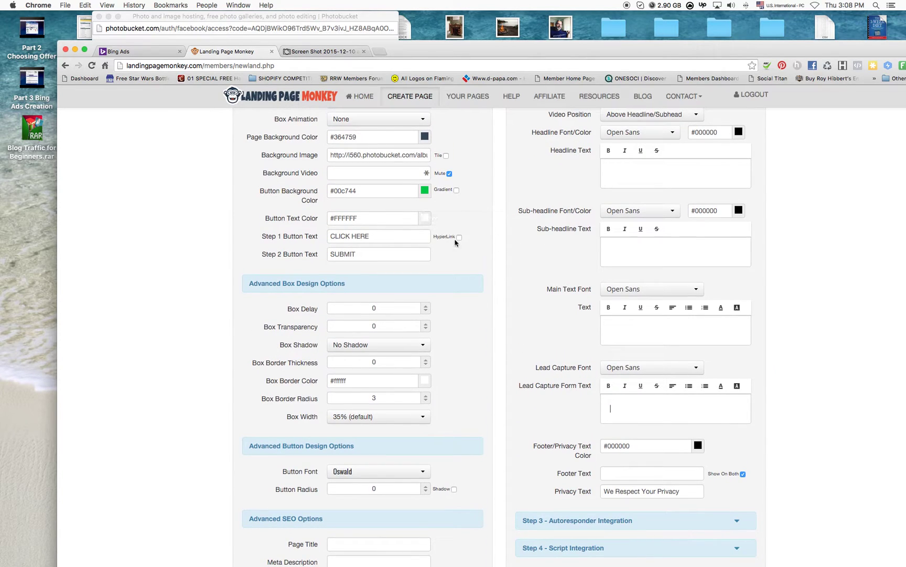
left_click(459, 237)
Set the button's link to the mb103.com offer URL, opening in a new window
left_click(395, 255)
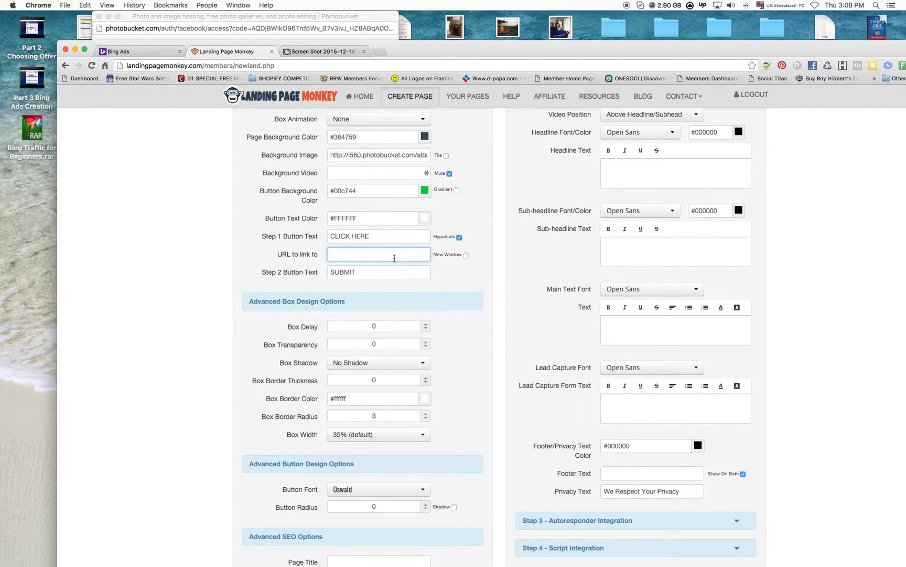
key("super+v")
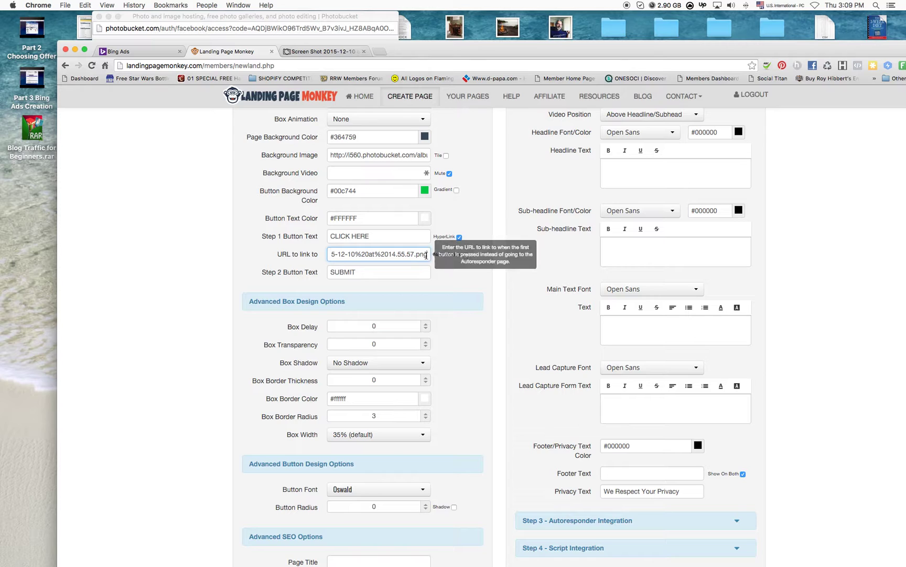
left_click_drag(426, 255, 287, 254)
key("BackSpace")
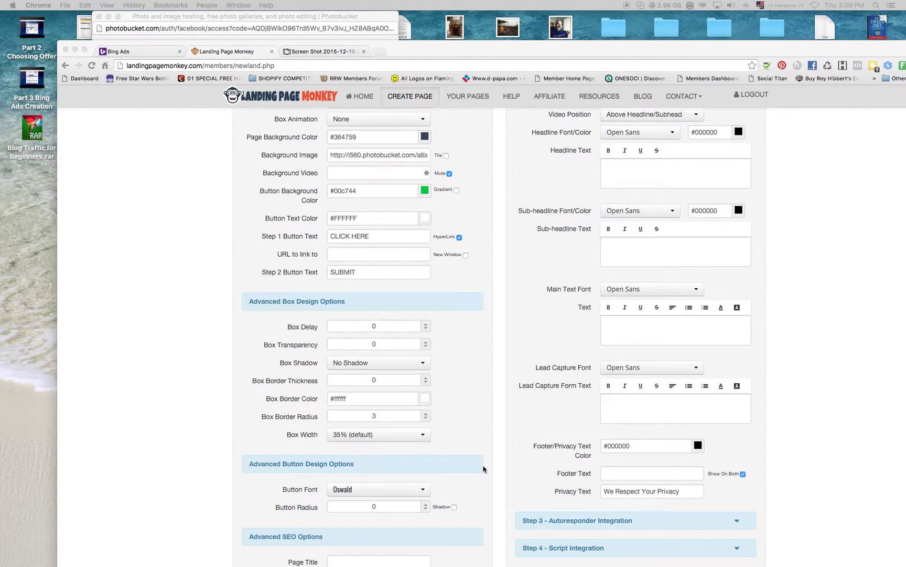
left_click(382, 257)
key("super+v")
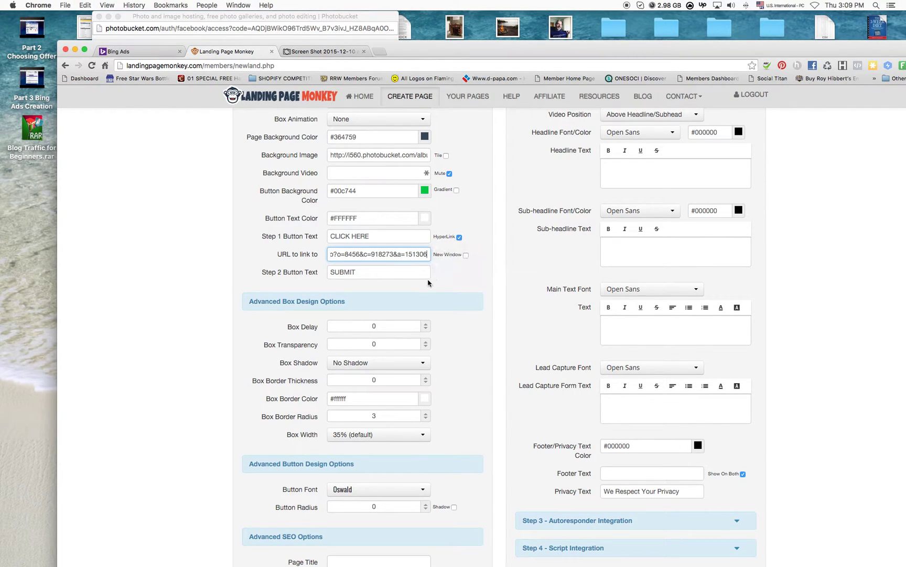
left_click(467, 255)
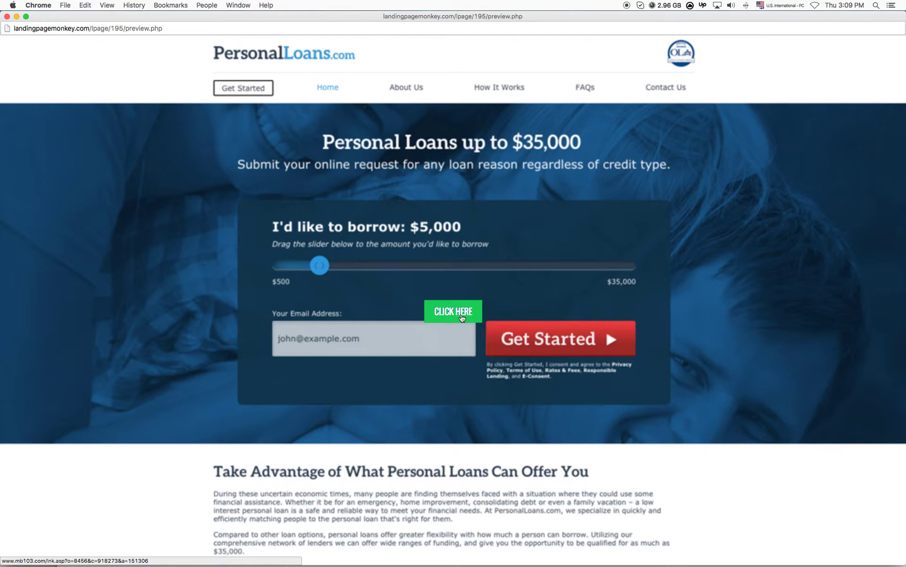
Keep Box Shadow at No Shadow and set Box Transparency back to fully opaque
key("super+w")
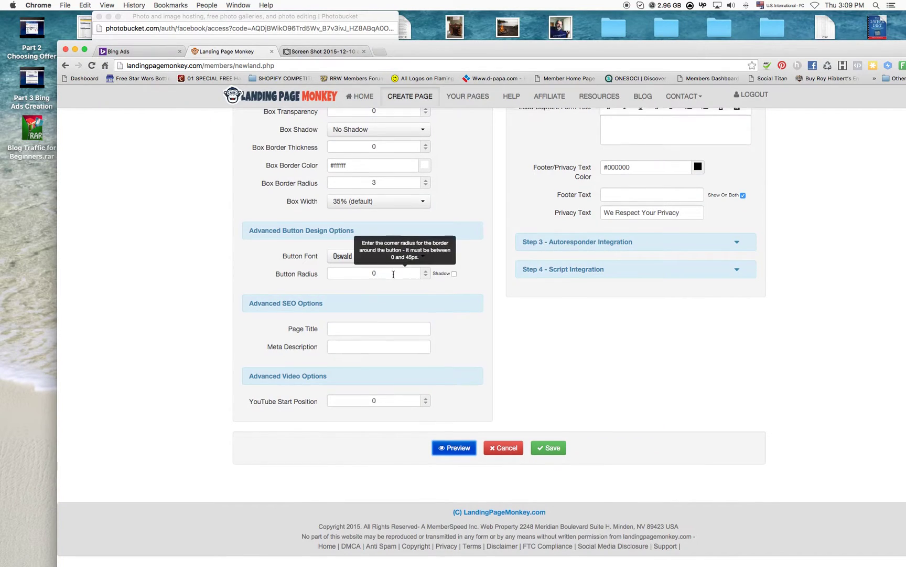
scroll(394, 274, "up", 3)
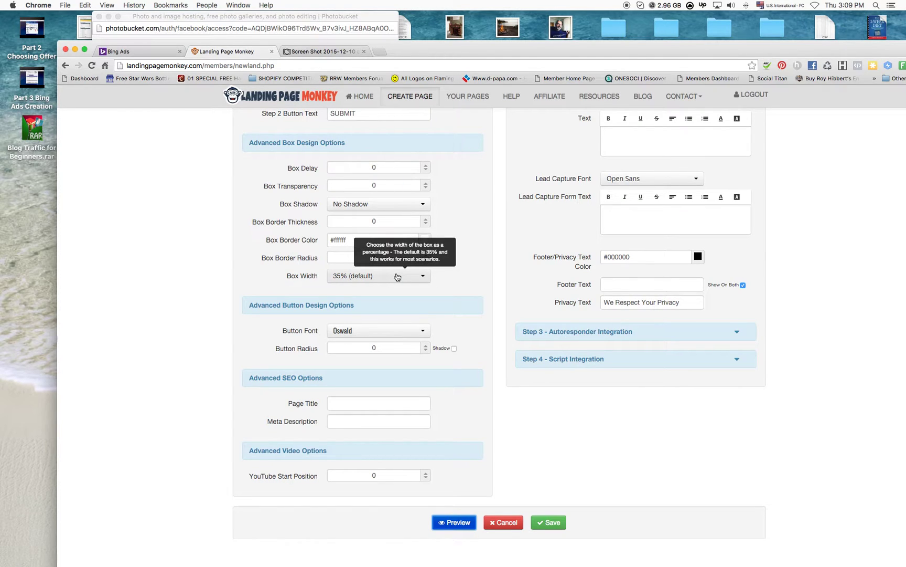
left_click(415, 204)
left_click(415, 205)
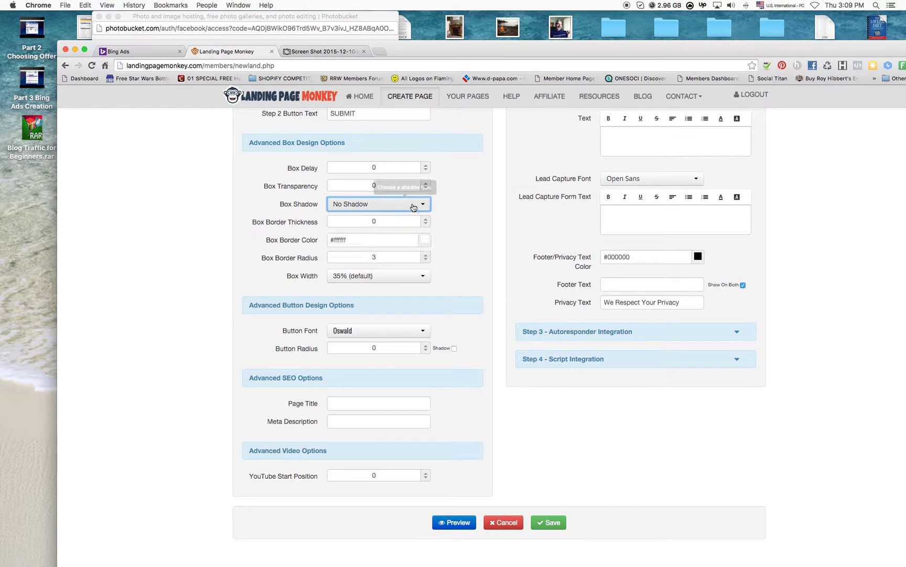
left_click(428, 189)
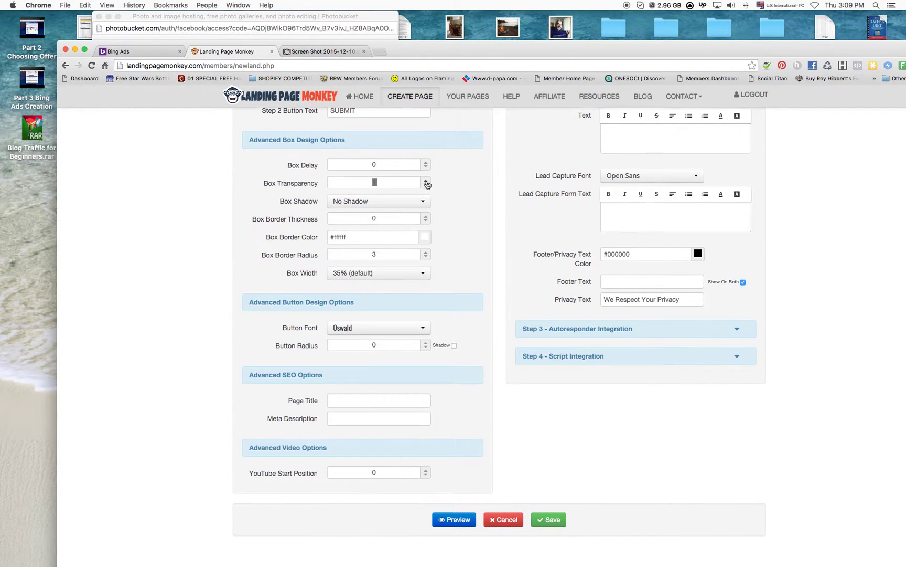
scroll(428, 183, "down", 1)
scroll(367, 179, "down", 1)
type("26")
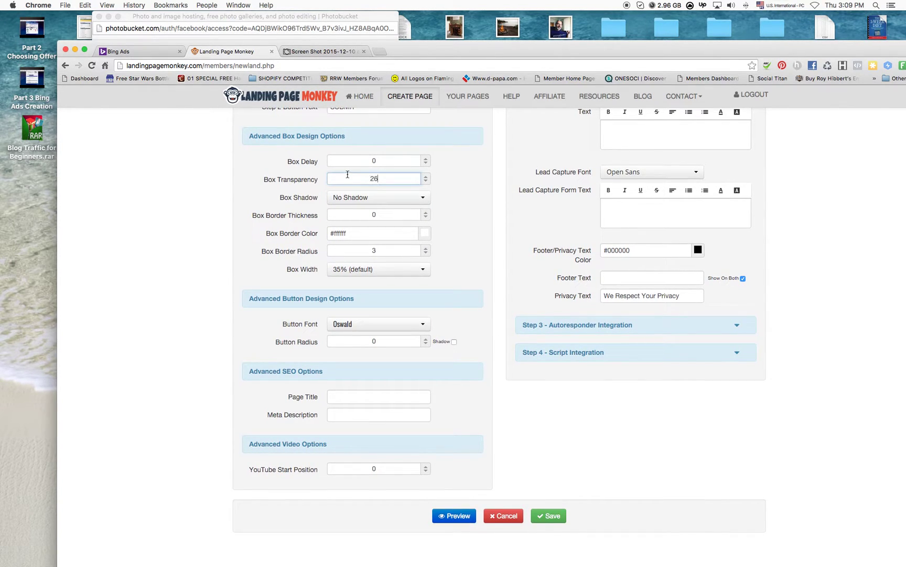
scroll(388, 178, "up", 5)
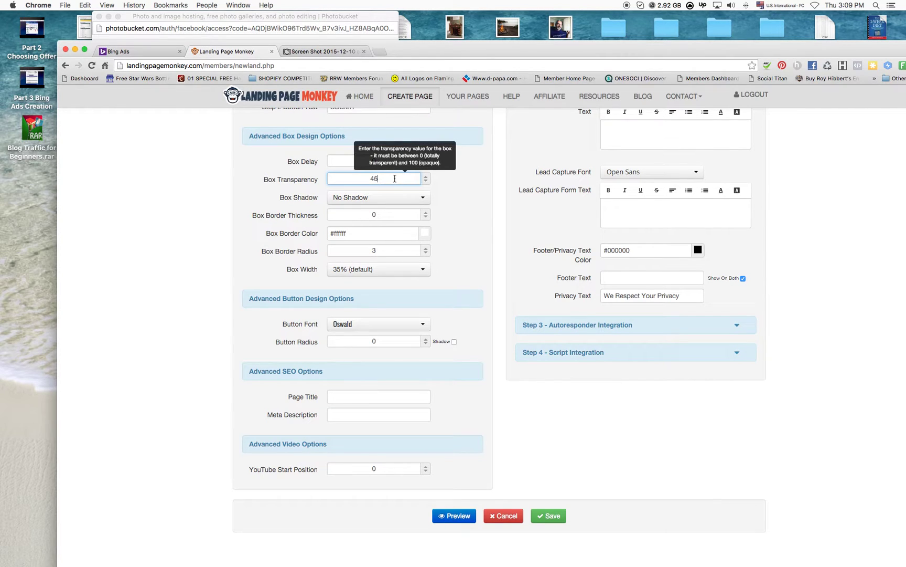
scroll(420, 178, "up", 9)
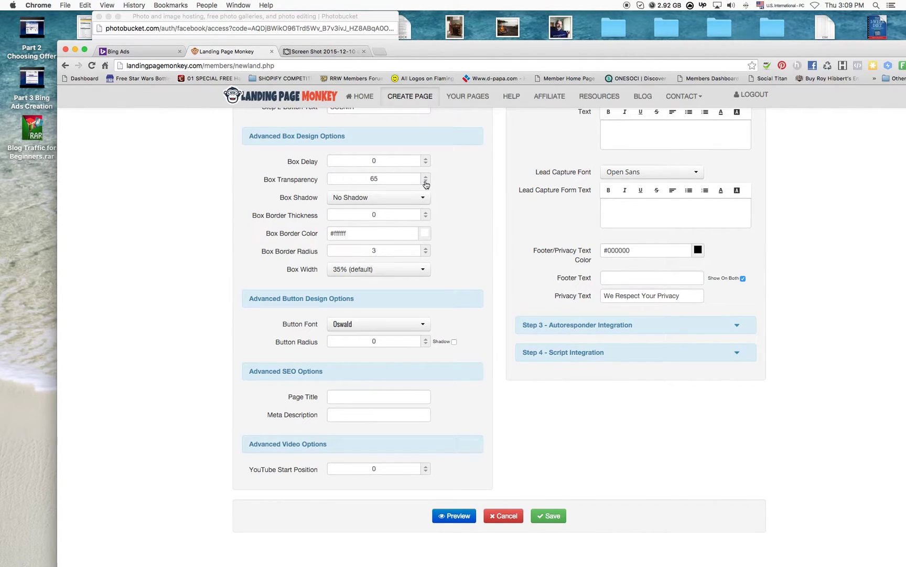
scroll(401, 178, "up", 20)
scroll(396, 361, "up", 10)
scroll(449, 345, "down", 3)
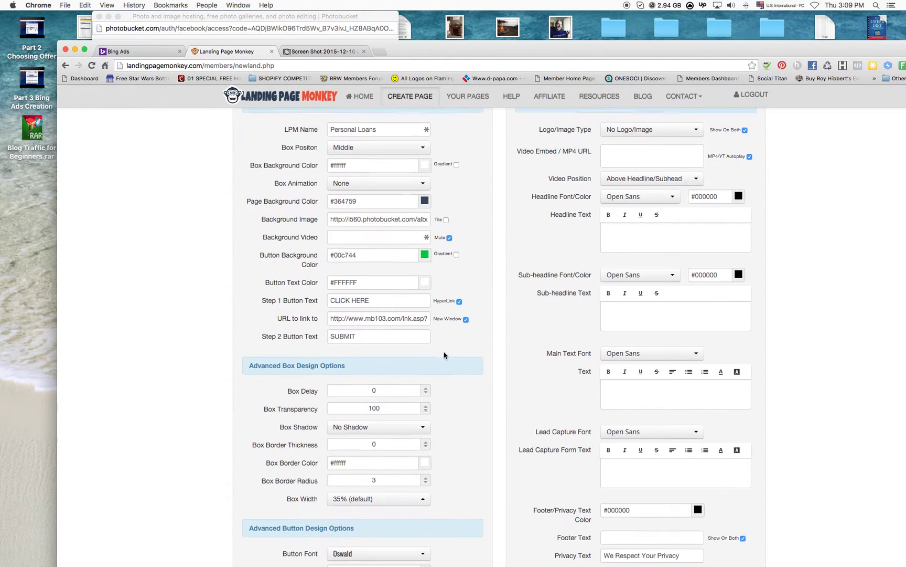
scroll(435, 369, "down", 2)
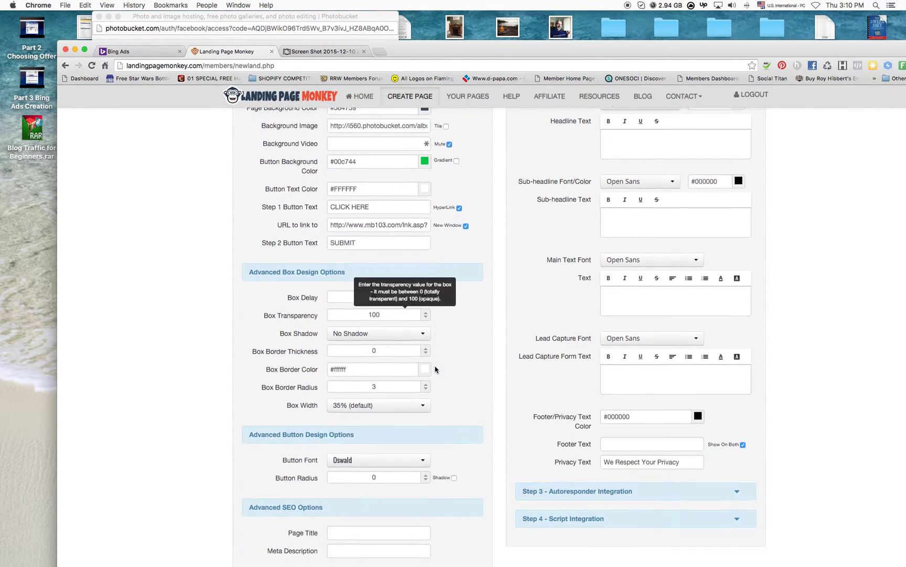
scroll(436, 369, "down", 1)
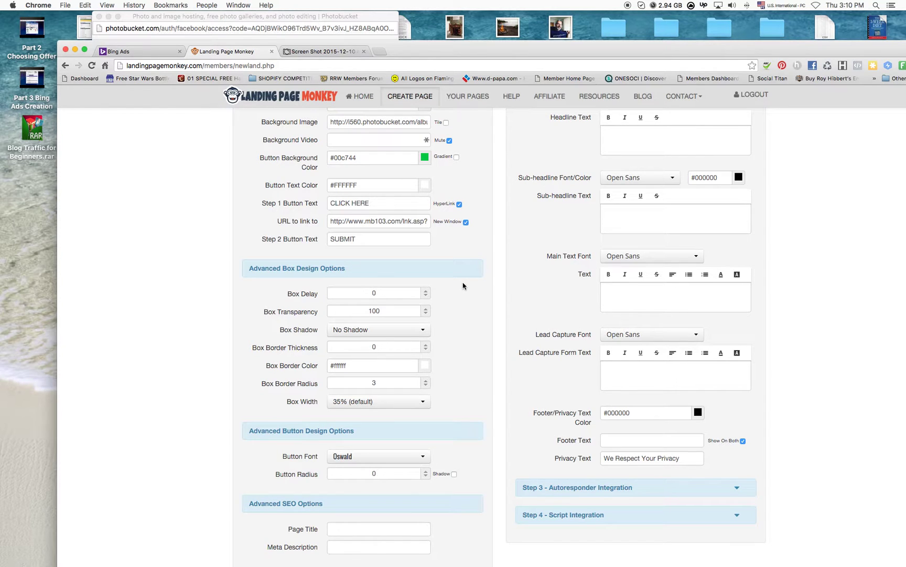
scroll(463, 286, "down", 2)
scroll(463, 286, "up", 2)
scroll(461, 288, "down", 3)
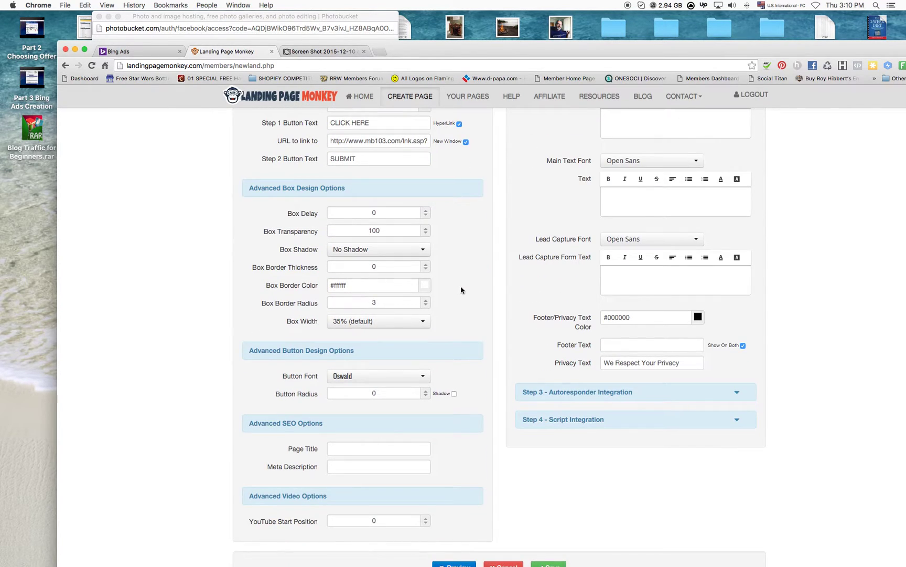
scroll(462, 262, "down", 5)
Give the button a corner radius of 10 and turn on its shadow
left_click(426, 271)
left_click(426, 271)
left_click(426, 270)
left_click(426, 271)
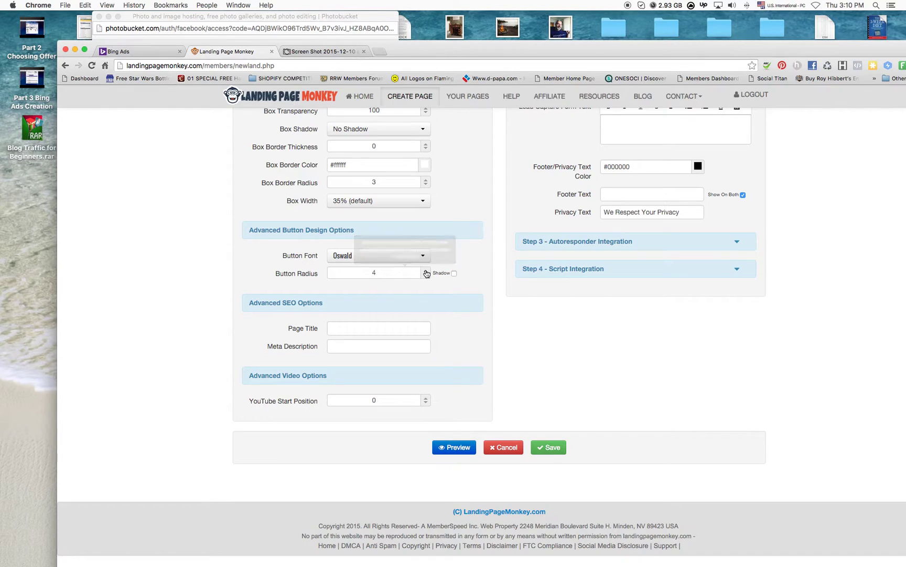
left_click(427, 270)
left_click(427, 270)
left_click(426, 271)
left_click(427, 270)
left_click(427, 270)
left_click(426, 270)
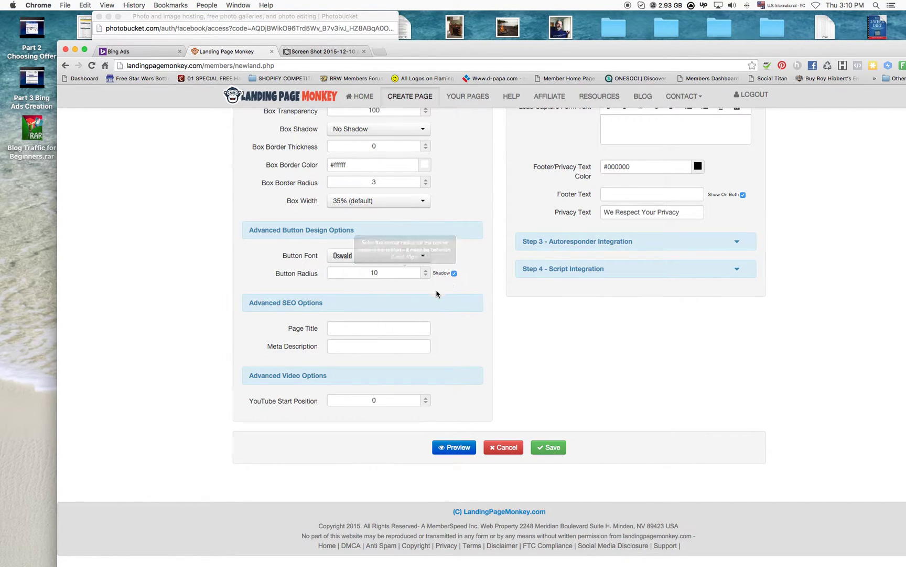
left_click(454, 273)
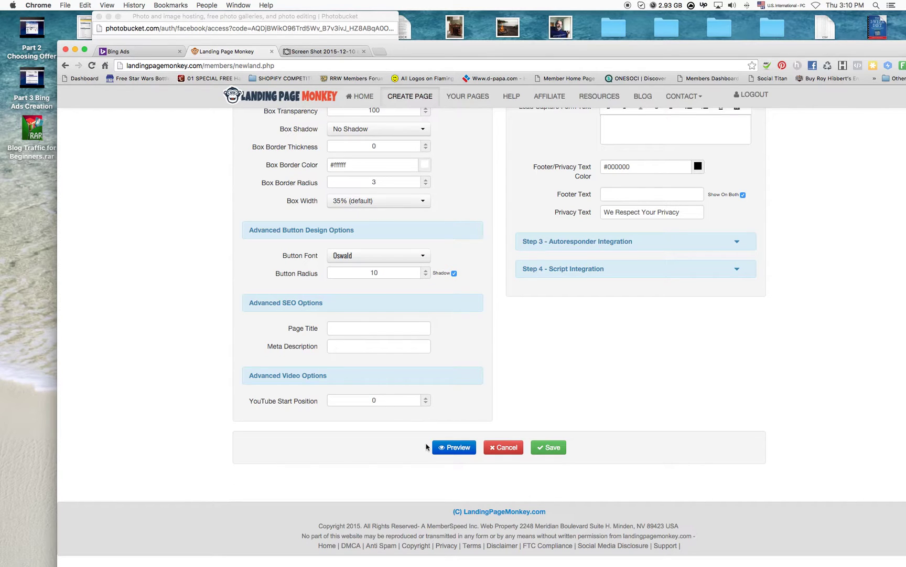
left_click(444, 447)
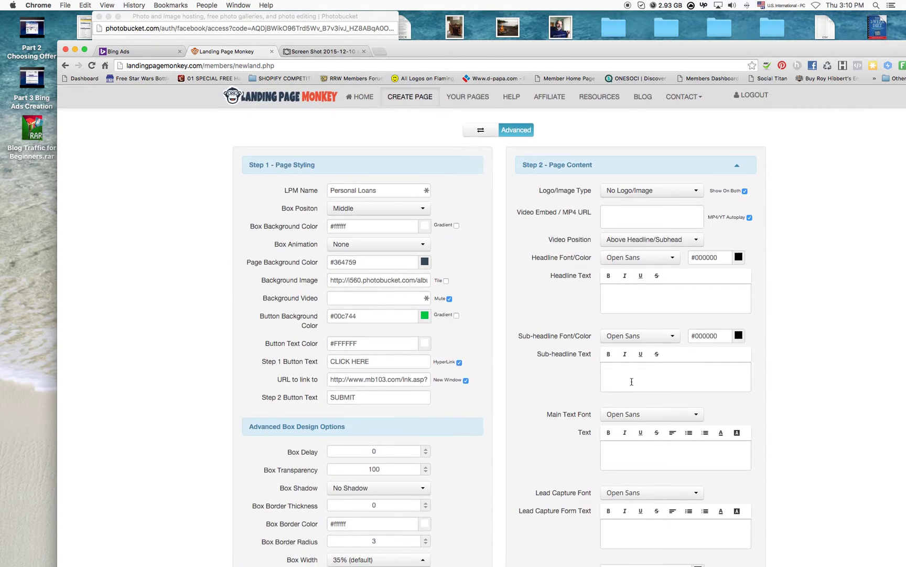
Set the headline font to Oswald and enter the headline 'Get Your Personal Loan Now'
scroll(631, 381, "down", 1)
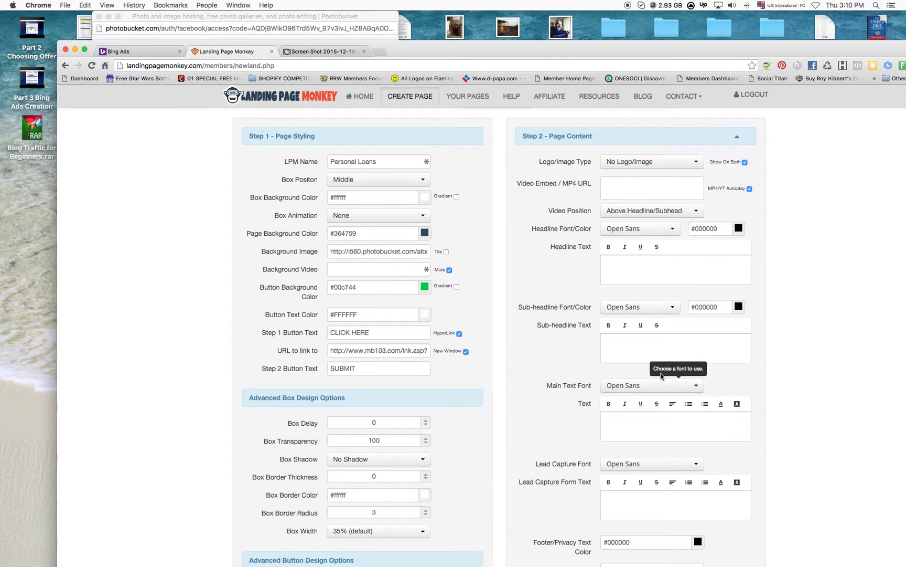
left_click(656, 228)
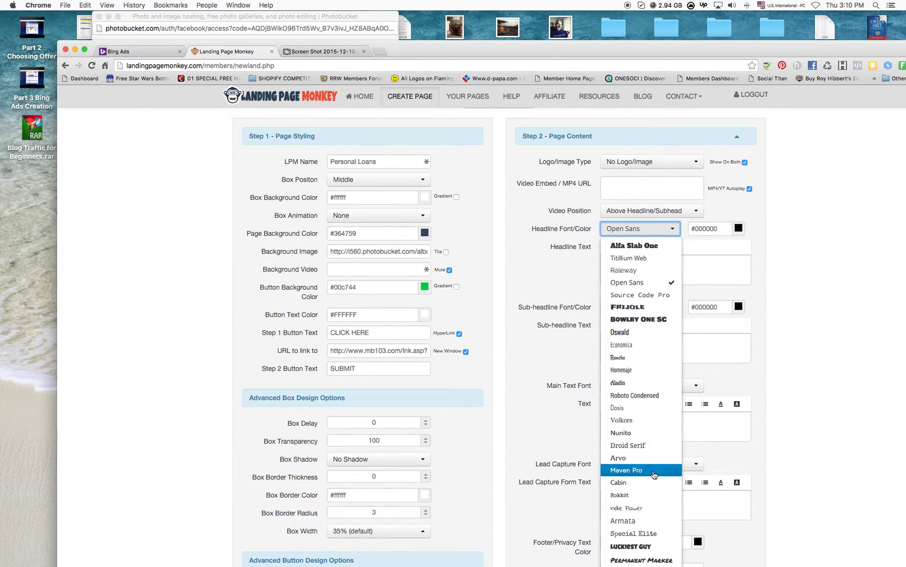
left_click(648, 332)
left_click(667, 270)
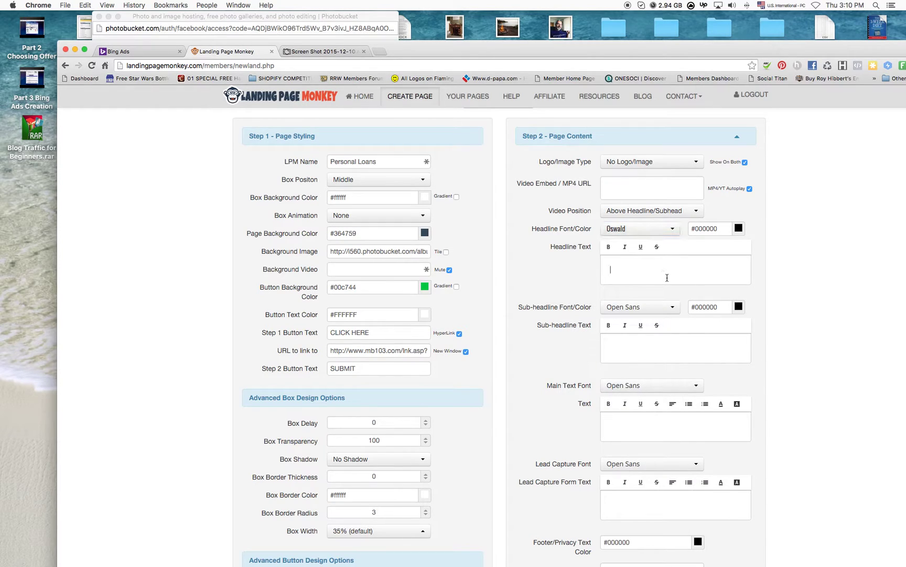
type("Mak")
Replace the Step 2 button's SUBMIT label with APPLY
scroll(682, 404, "down", 6)
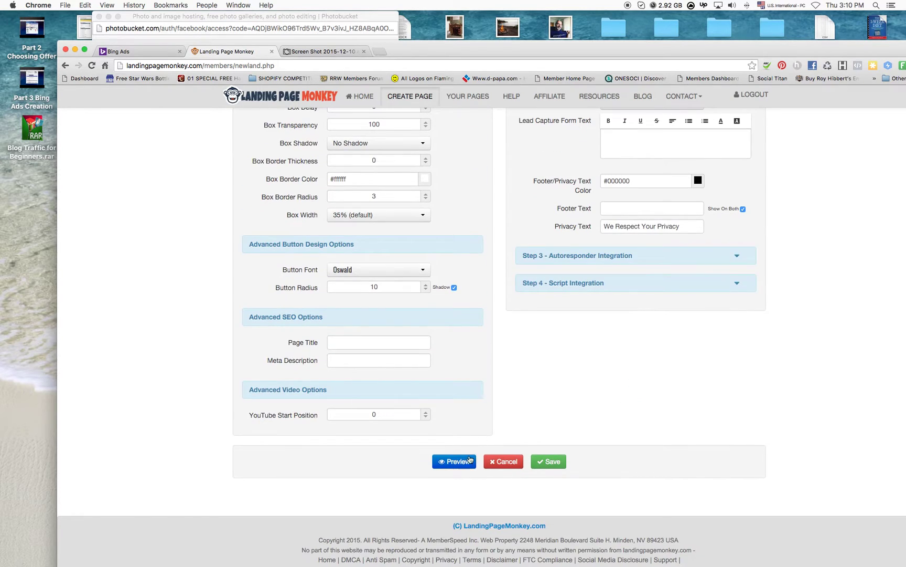
scroll(446, 367, "up", 4)
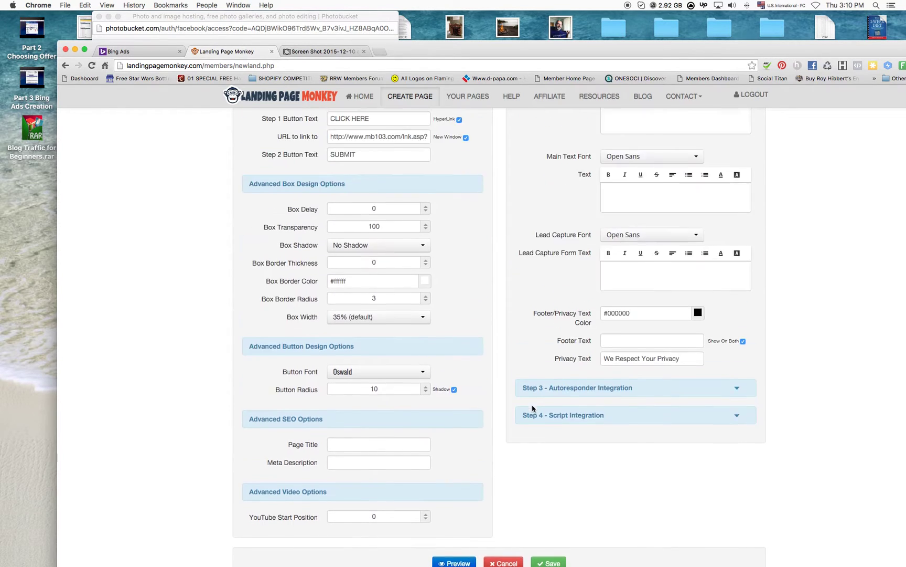
left_click_drag(414, 224, 318, 224)
type("APPLY")
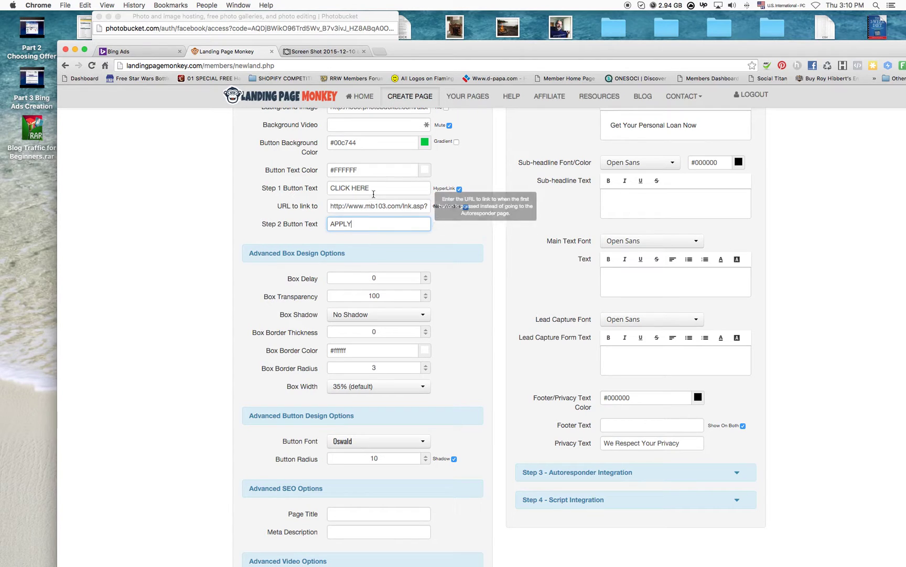
Relabel the Step 1 button from CLICK HERE to APPLY HERE
scroll(488, 435, "down", 4)
scroll(346, 210, "up", 4)
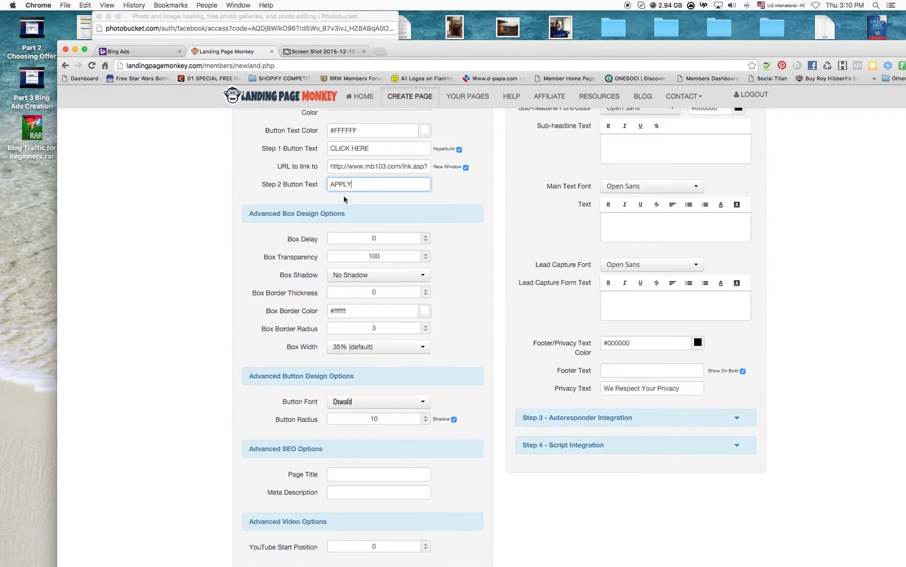
triple_click(370, 165)
type("APP")
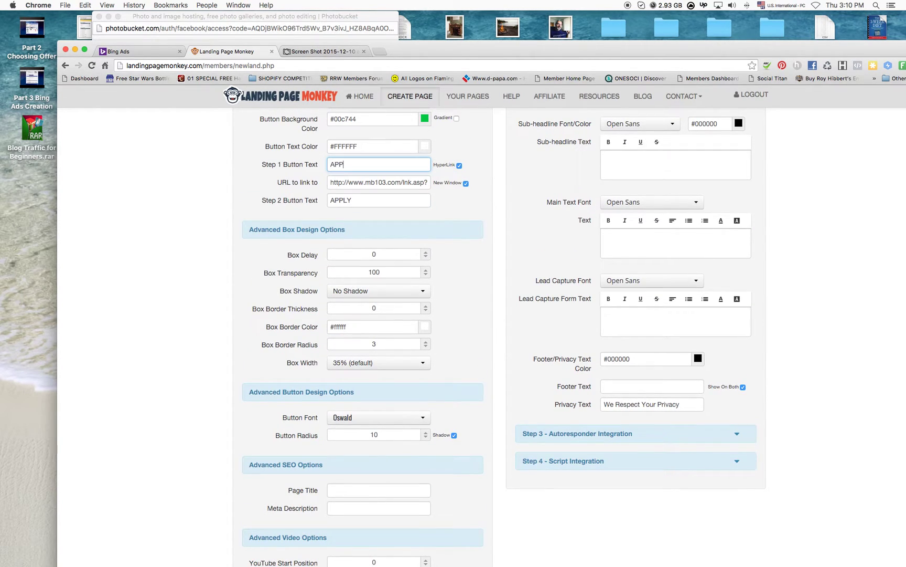
type("LY")
type(" HE")
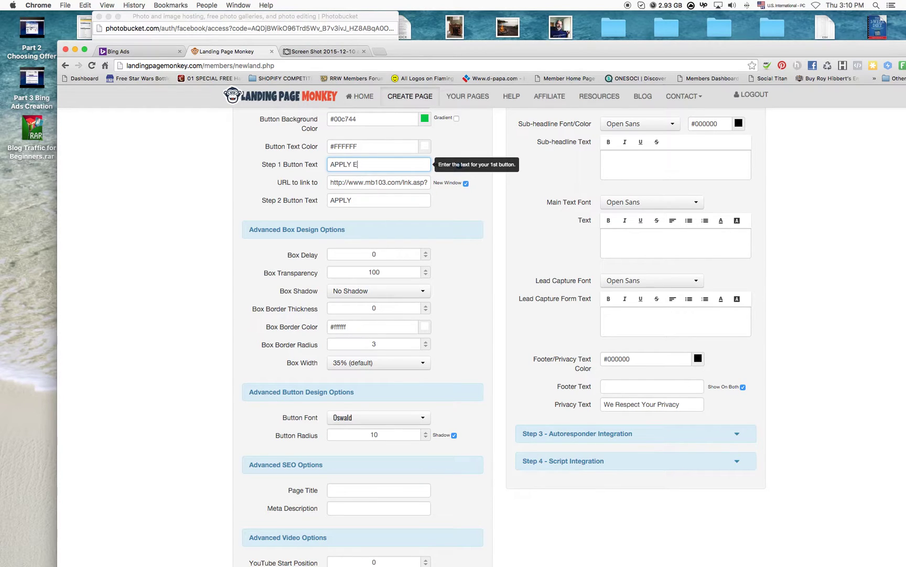
key("BackSpace")
type("HERE")
Clear the Step 2 button label and set Box Width to 50%
triple_click(348, 200)
key("BackSpace")
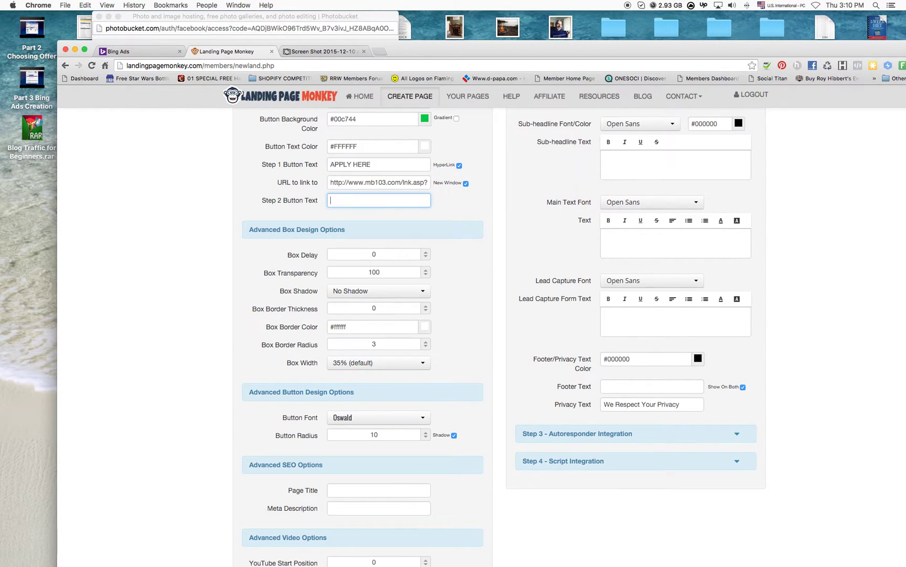
scroll(425, 367, "up", 5)
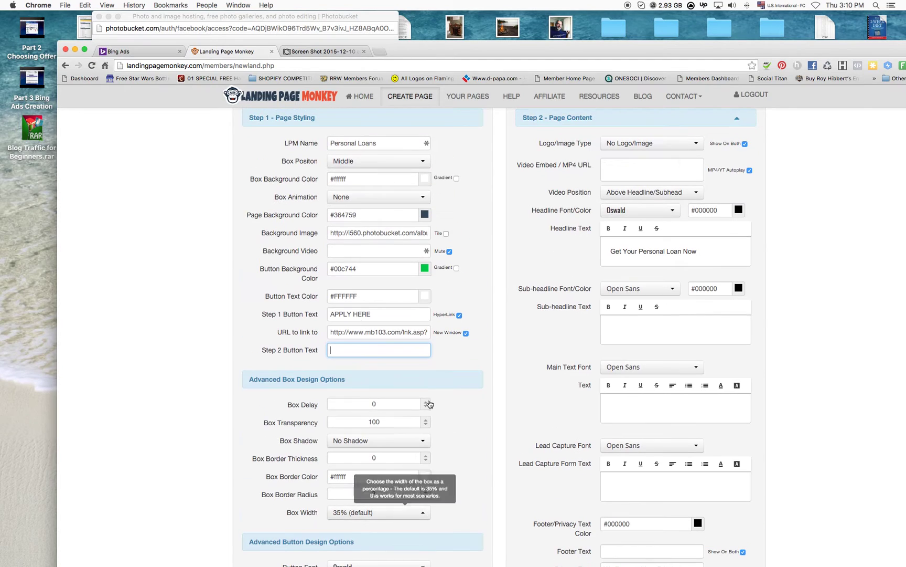
scroll(435, 285, "down", 7)
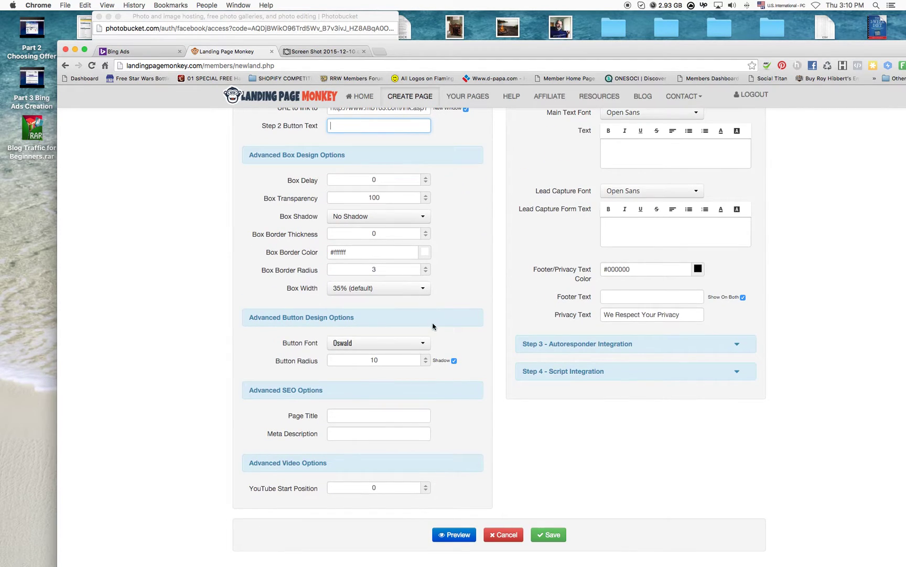
left_click(422, 297)
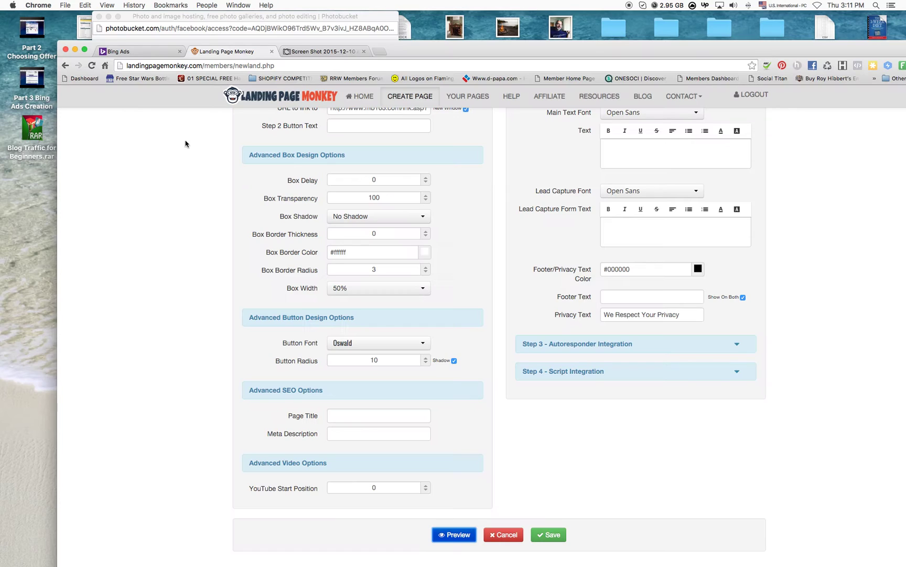
Widen the popup box to 70% and preview it over the Personal Loans page
left_click(7, 17)
scroll(405, 356, "down", 1)
left_click(414, 262)
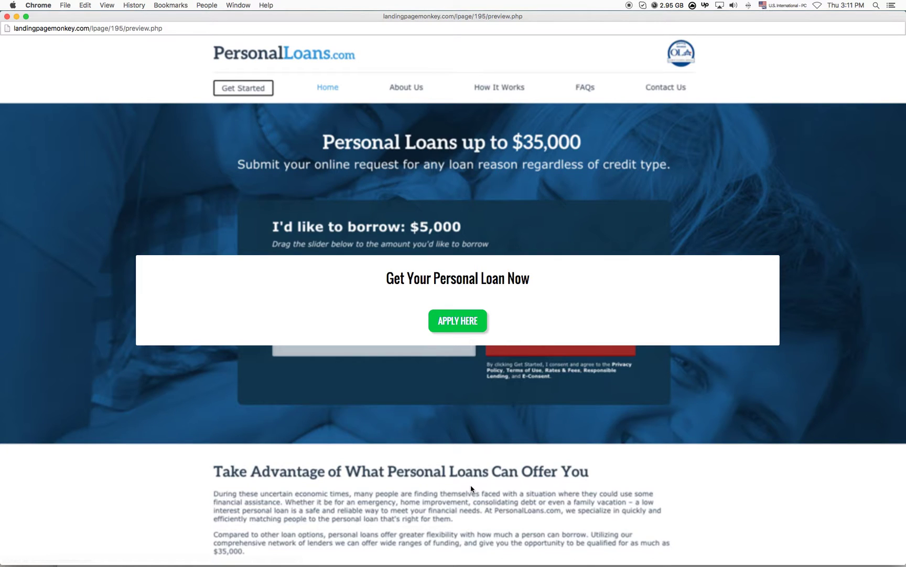
key("super+w")
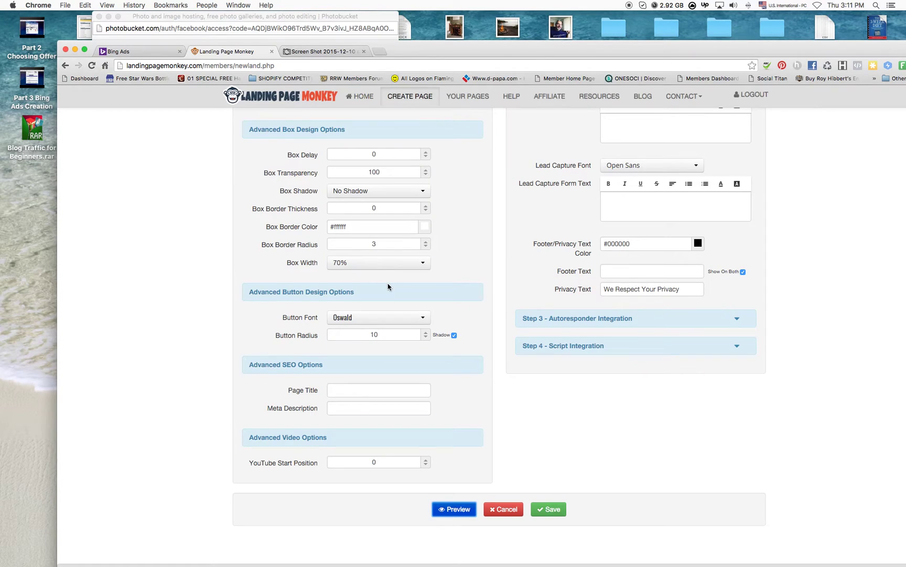
scroll(388, 285, "up", 3)
scroll(407, 280, "up", 2)
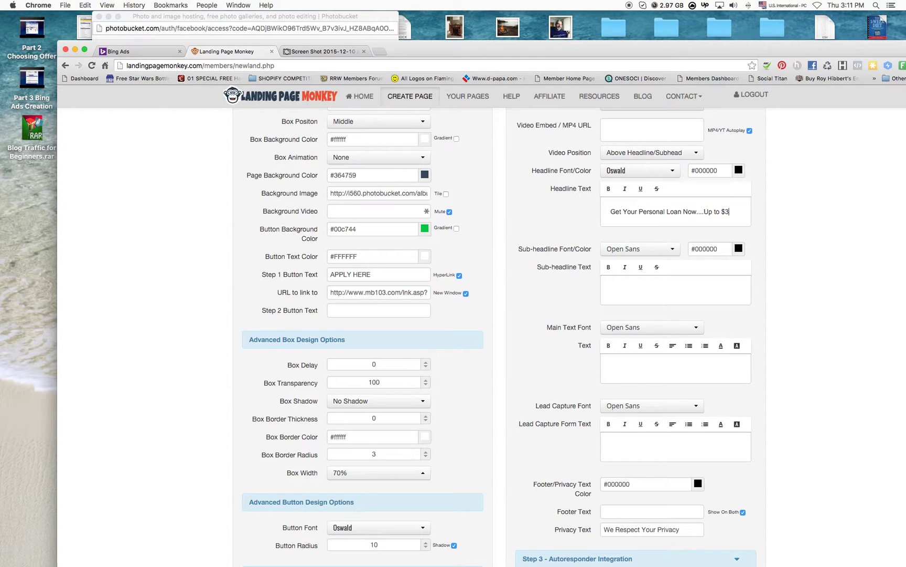
Complete the headline as 'Get Your Personal Loan Now....Up to $35k Available' and make it bold
key("Return")
type("Available")
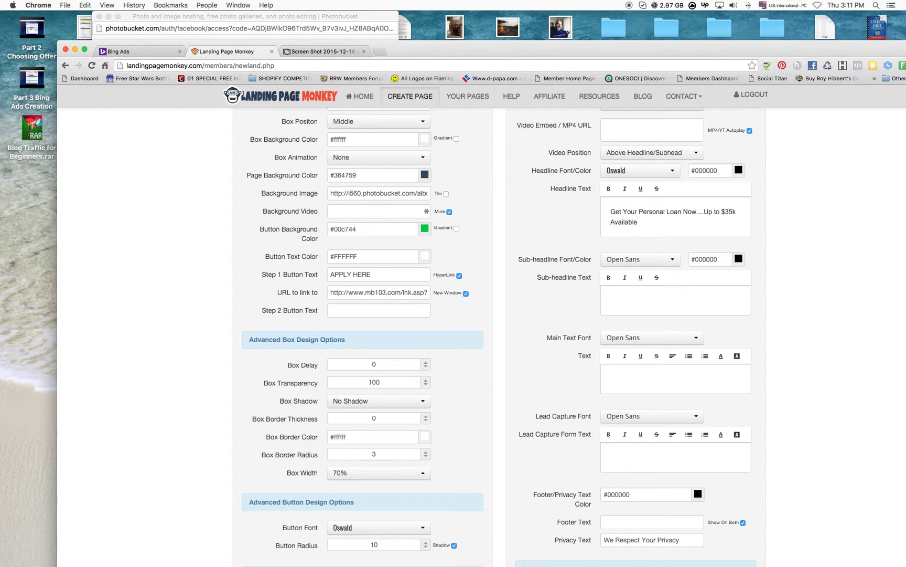
key("super+a")
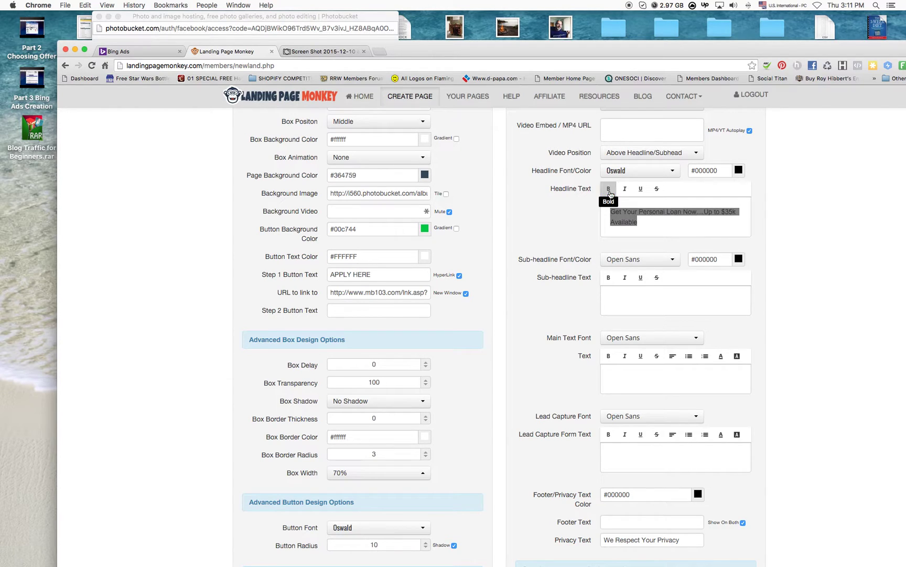
left_click(610, 190)
scroll(572, 386, "down", 6)
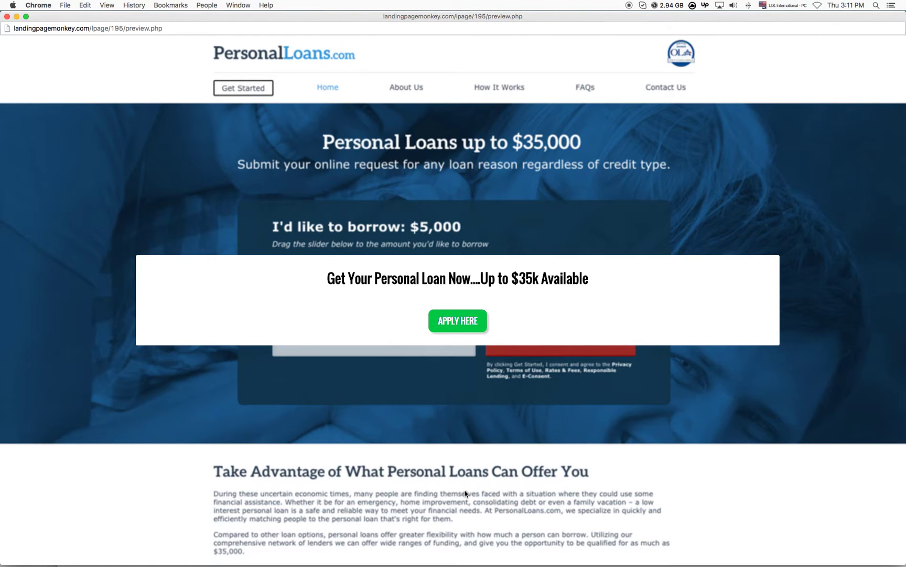
left_click(7, 16)
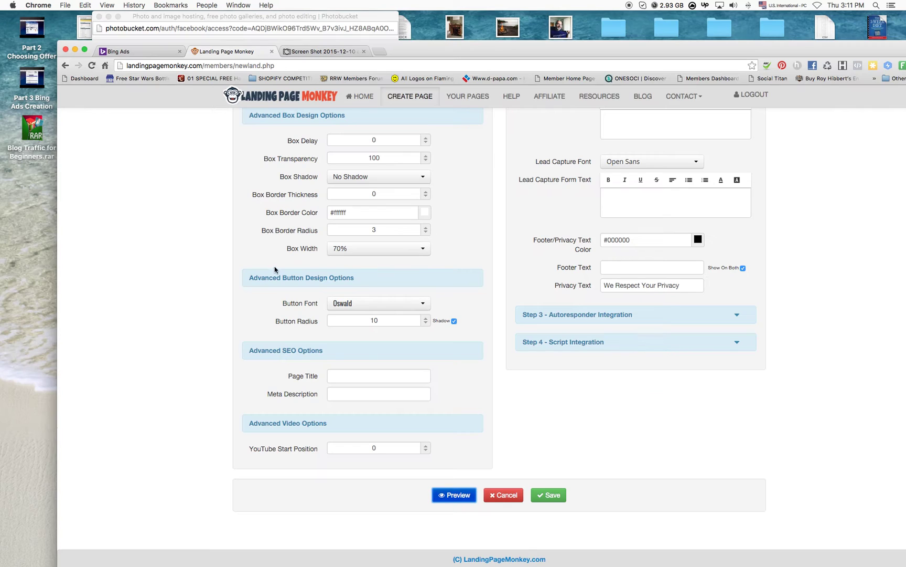
left_click(423, 249)
Set box width to 50% with a Light Shadow and preview it over the landing page
left_click(400, 339)
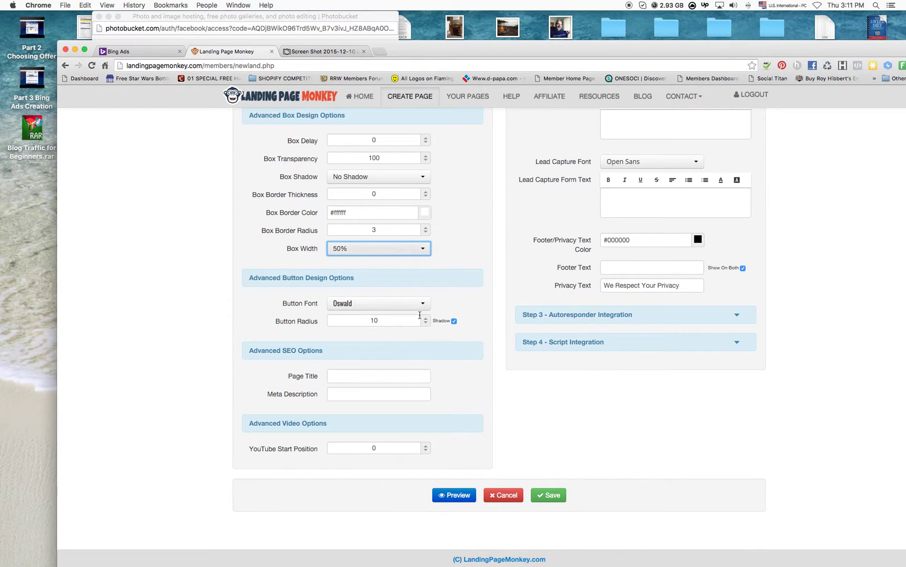
scroll(435, 216, "up", 2)
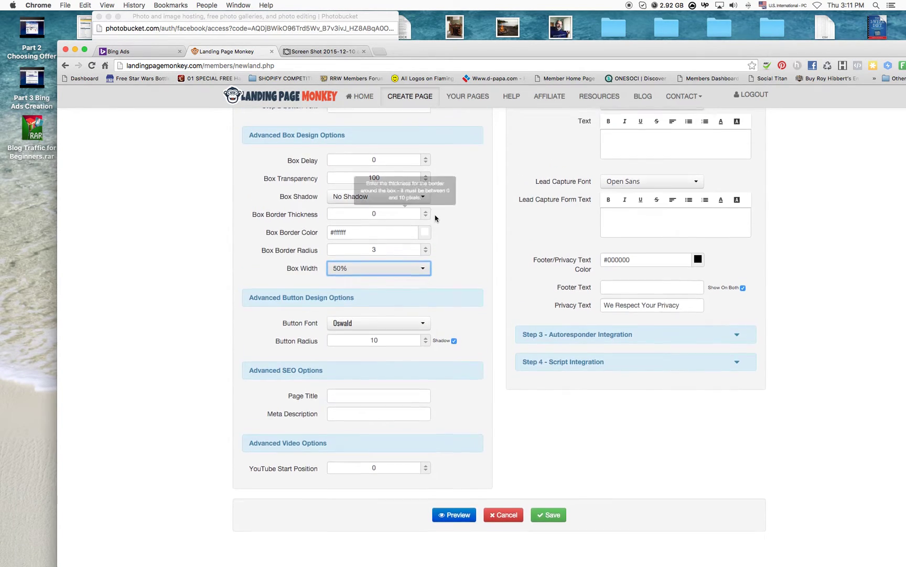
left_click(421, 212)
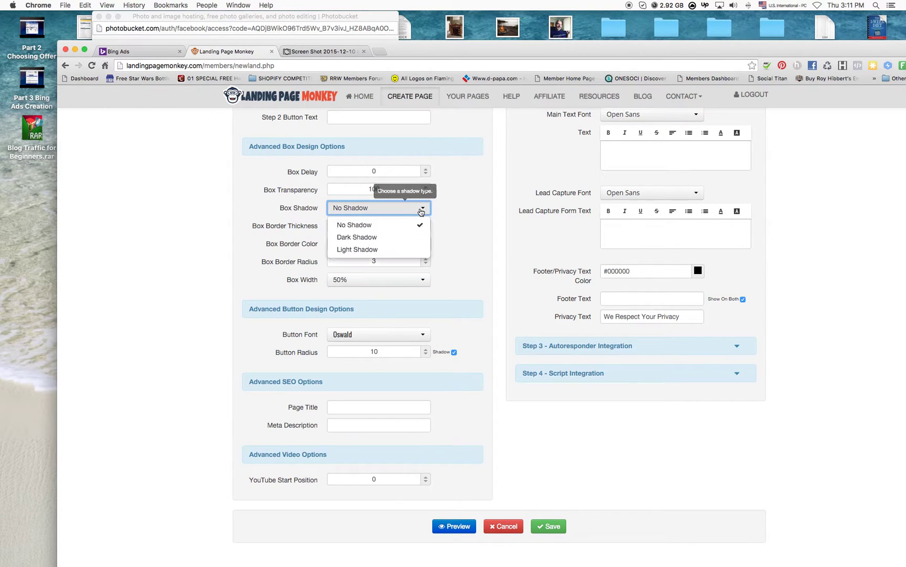
left_click(409, 249)
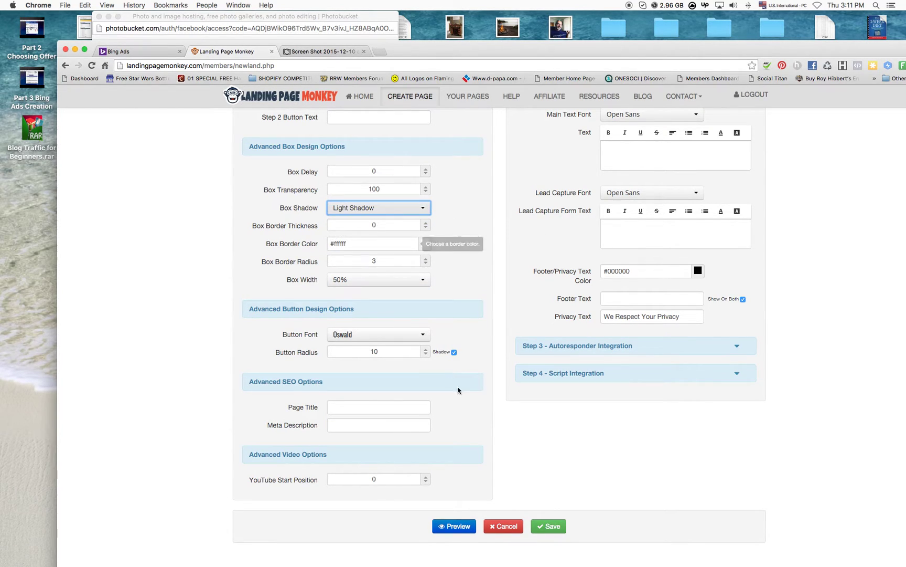
scroll(484, 386, "up", 1)
left_click(438, 531)
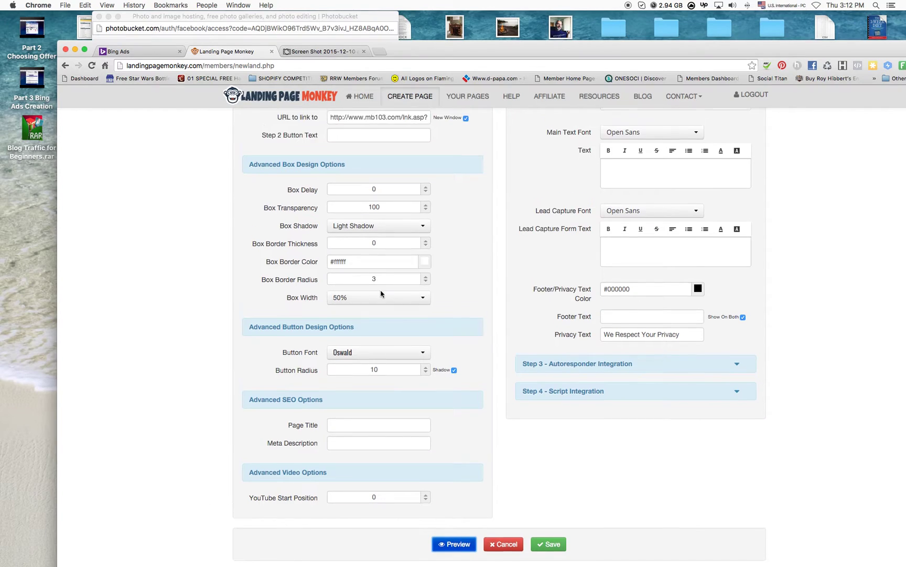
scroll(381, 294, "up", 3)
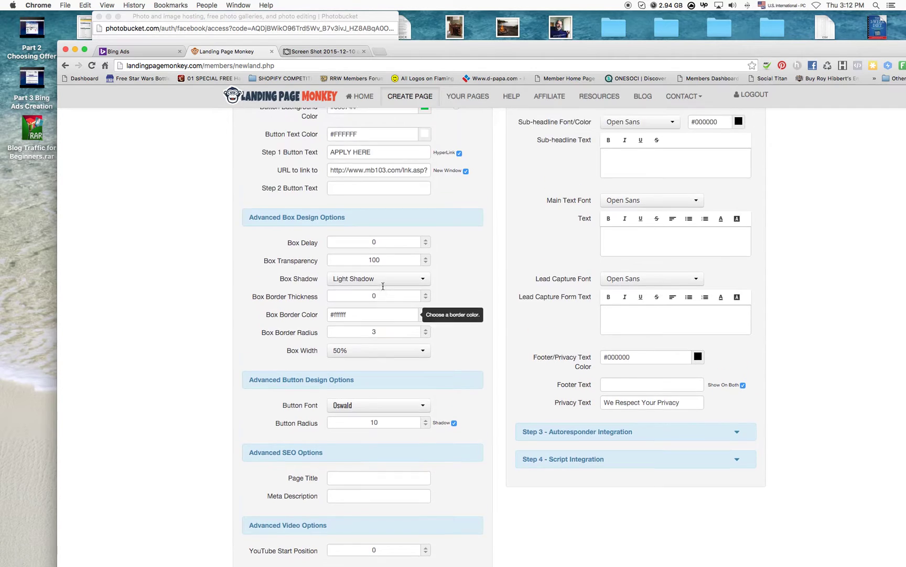
Change the button background colour from green to blue
left_click(425, 135)
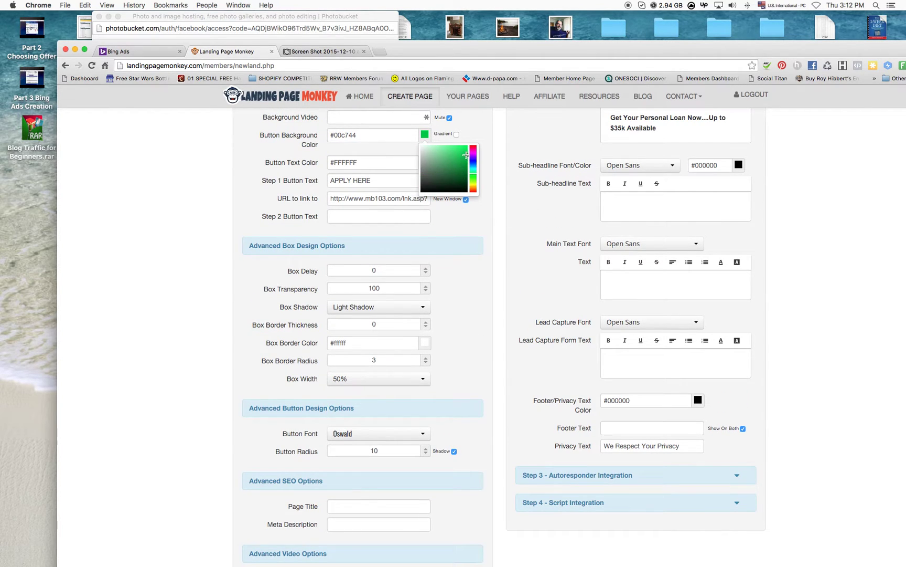
left_click_drag(471, 171, 473, 165)
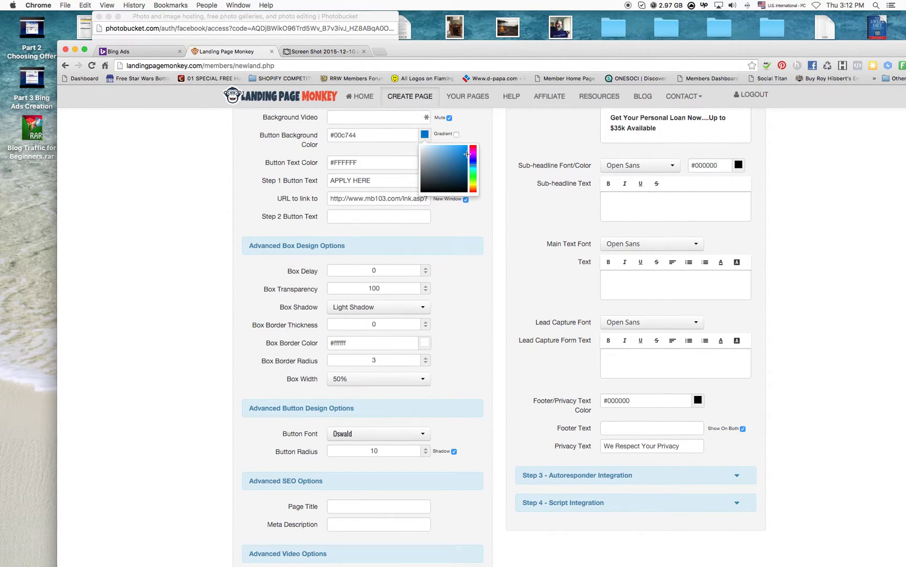
left_click(480, 229)
Give the popup box border a muted dark red colour
scroll(442, 309, "down", 1)
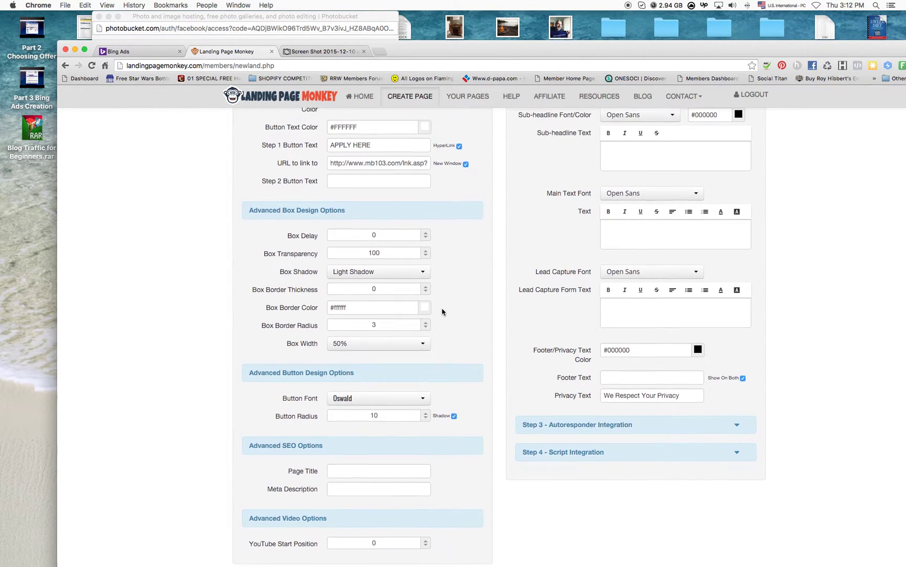
scroll(443, 311, "up", 1)
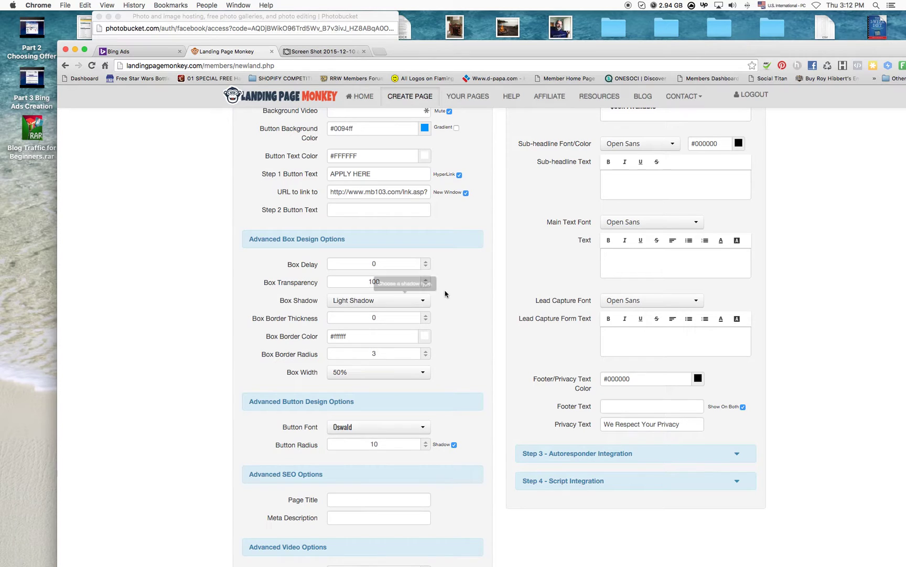
scroll(479, 306, "down", 3)
scroll(478, 307, "up", 6)
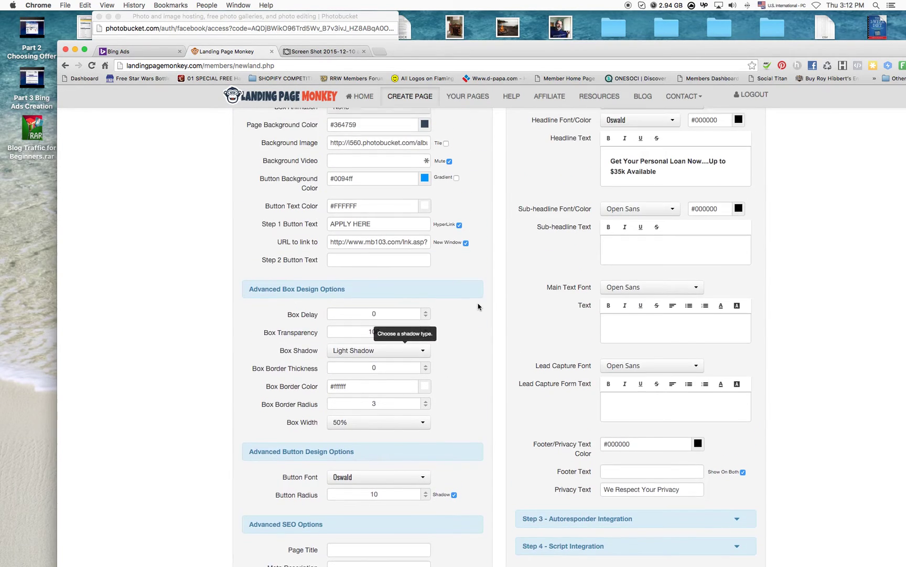
scroll(477, 307, "up", 1)
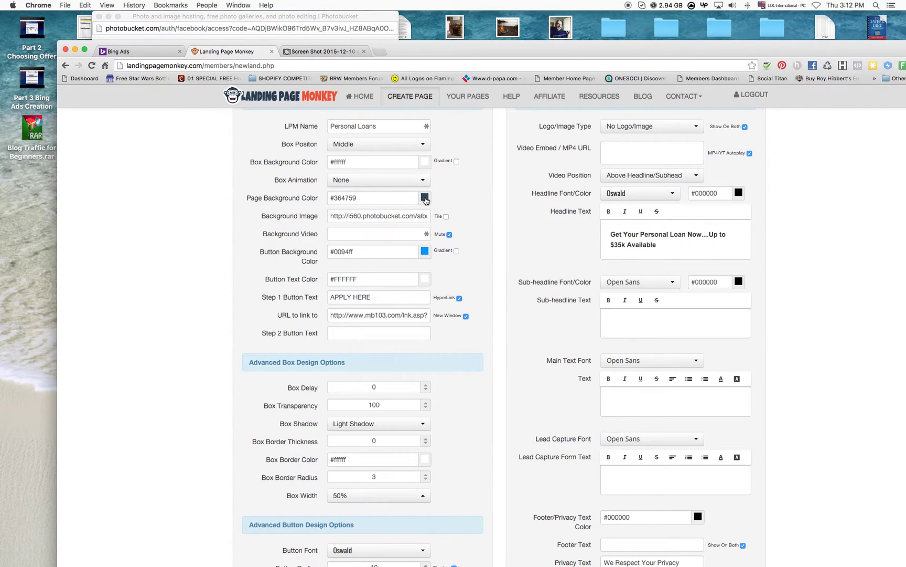
scroll(449, 378, "down", 5)
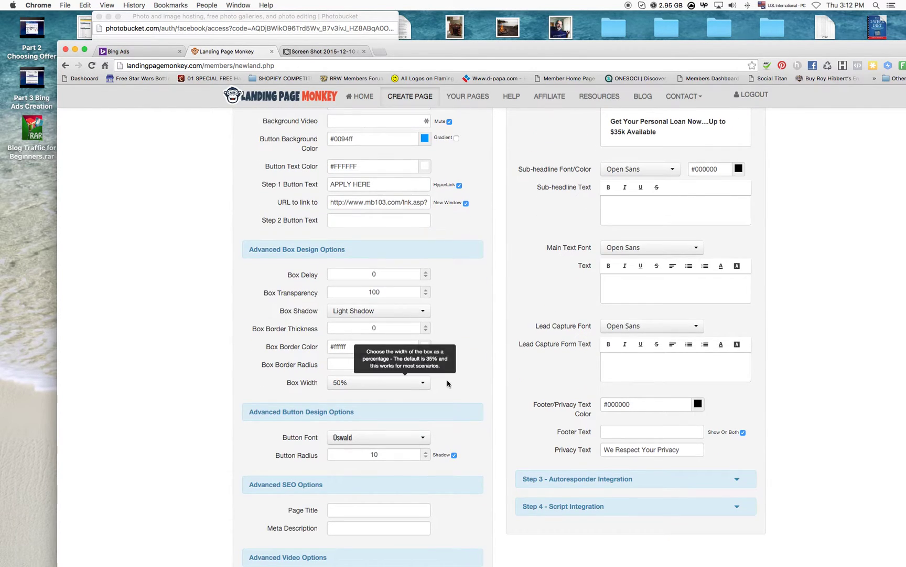
left_click(425, 347)
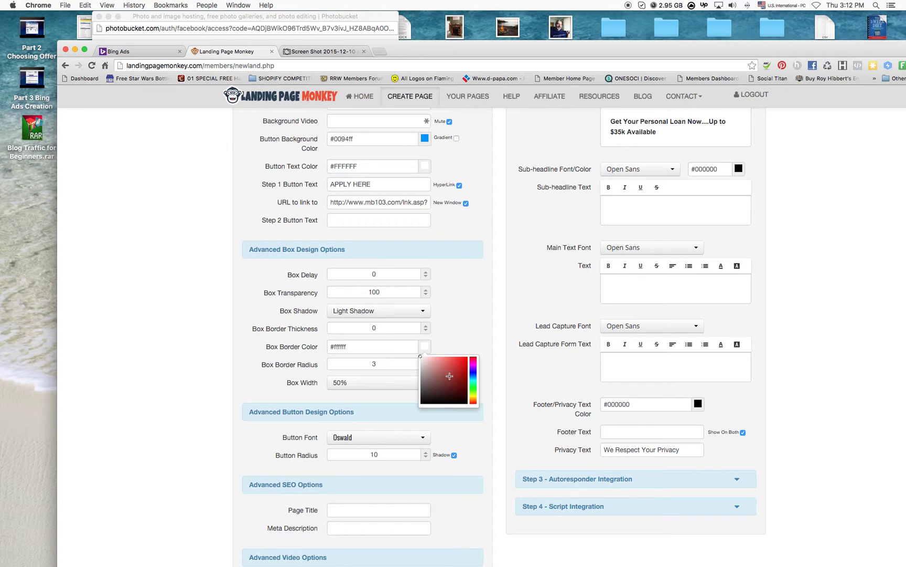
mouse_move(452, 376)
left_mouse_down()
mouse_move(441, 376)
mouse_move(456, 384)
left_mouse_up()
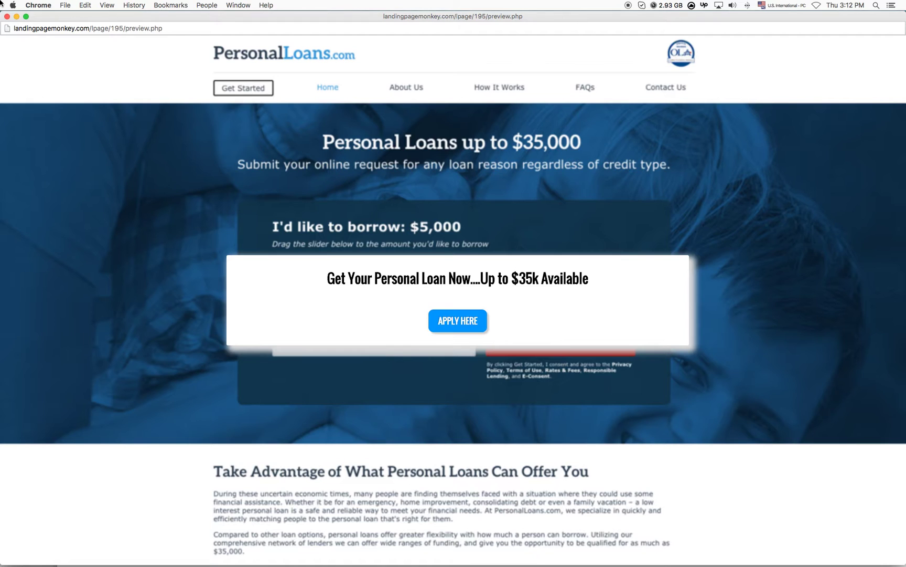
Reset the box border colour to white #ffffff
left_click(7, 17)
scroll(449, 290, "up", 3)
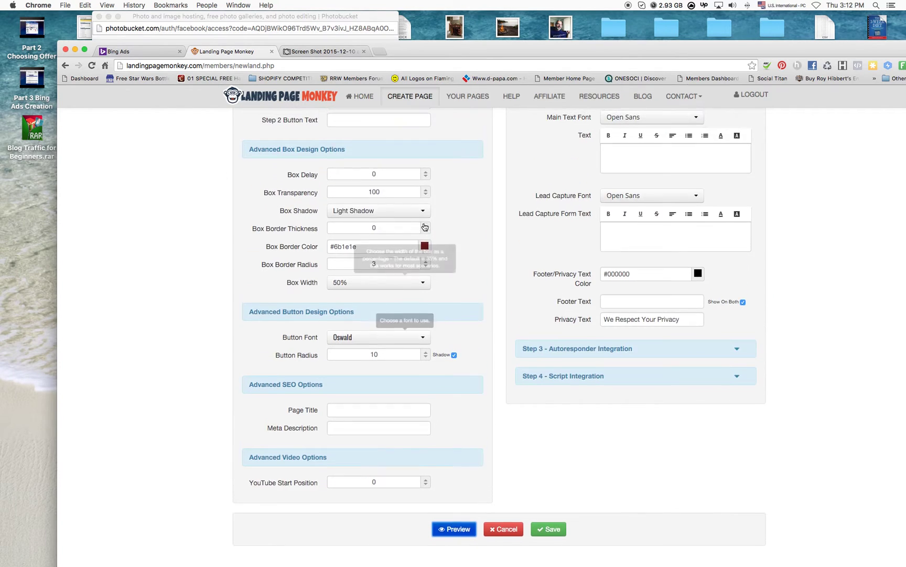
left_click(425, 253)
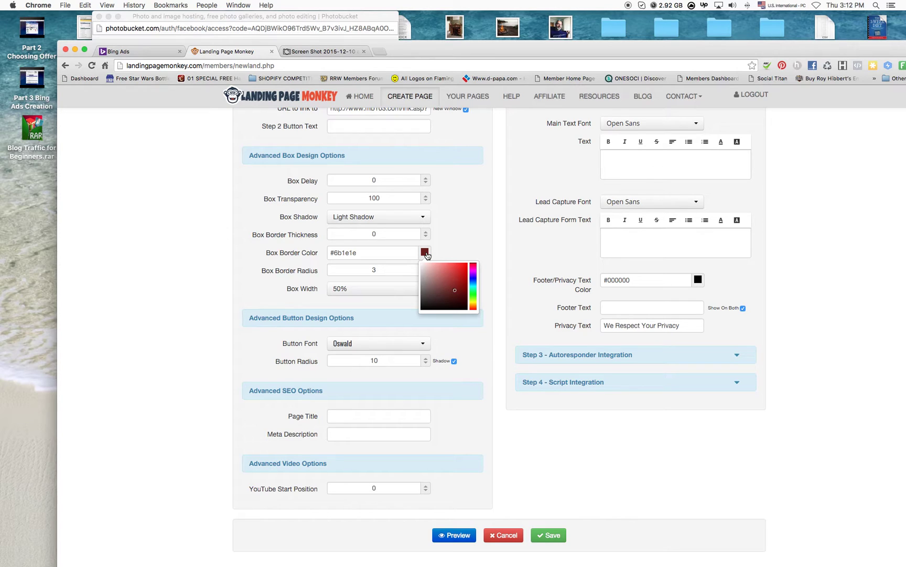
left_click_drag(447, 283, 407, 256)
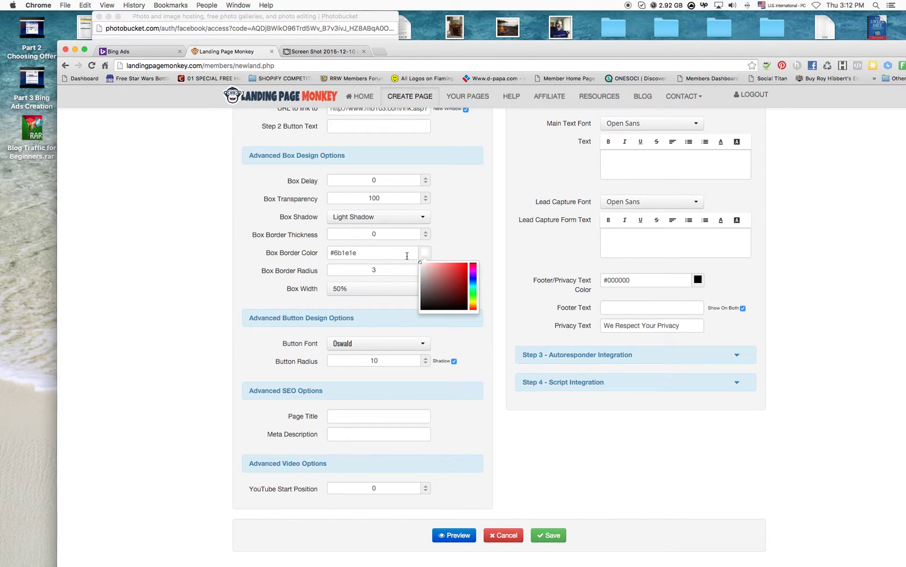
left_click(450, 248)
Make the popup box background dark red #963333 and check it in preview
scroll(421, 270, "down", 1)
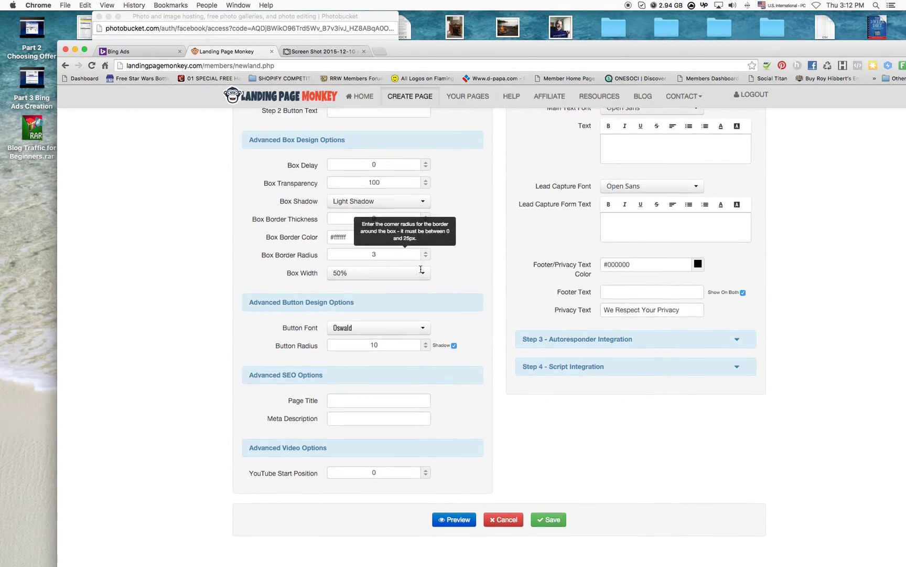
scroll(451, 272, "down", 5)
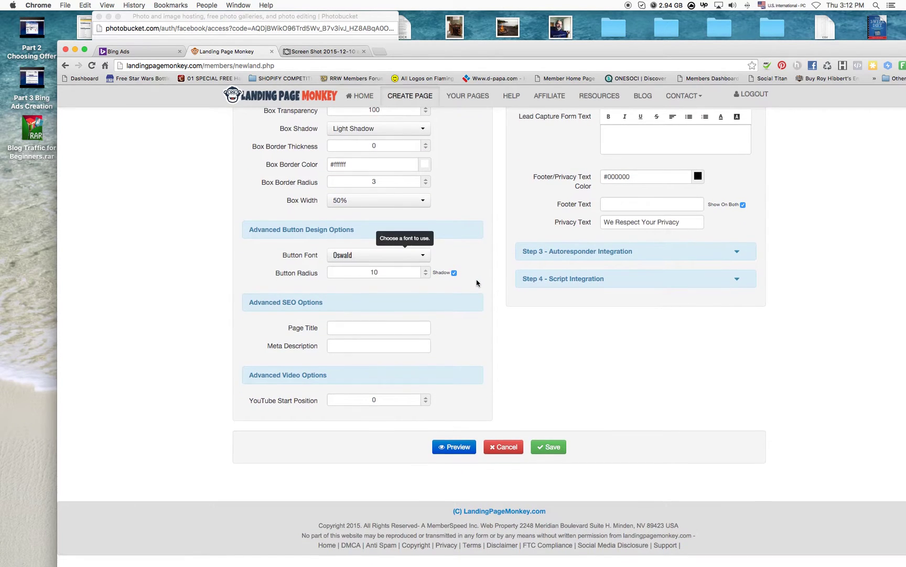
scroll(464, 284, "up", 5)
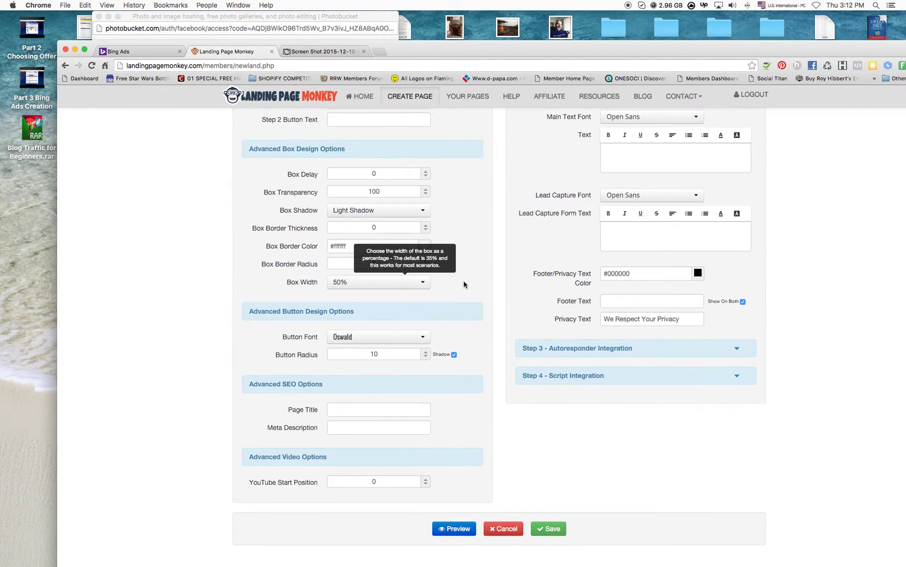
scroll(464, 284, "up", 6)
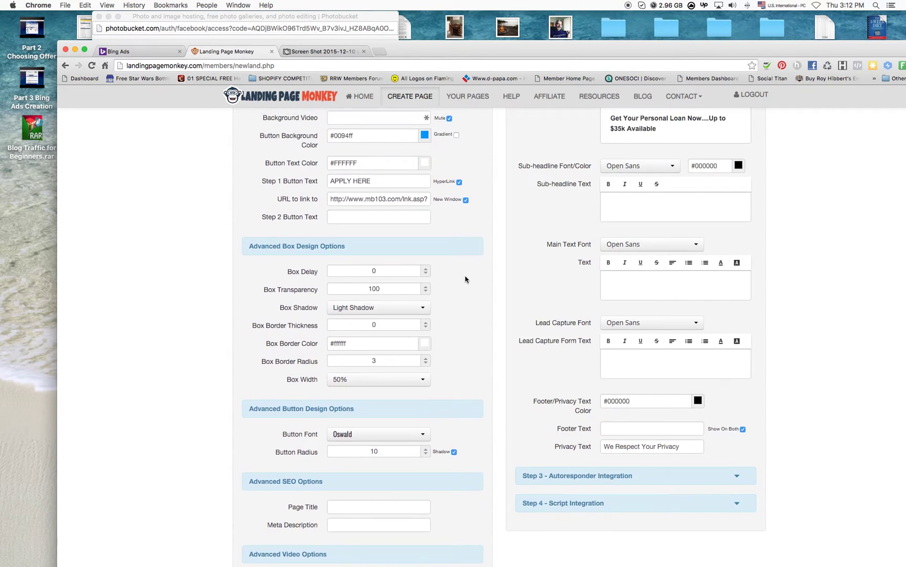
scroll(466, 279, "up", 2)
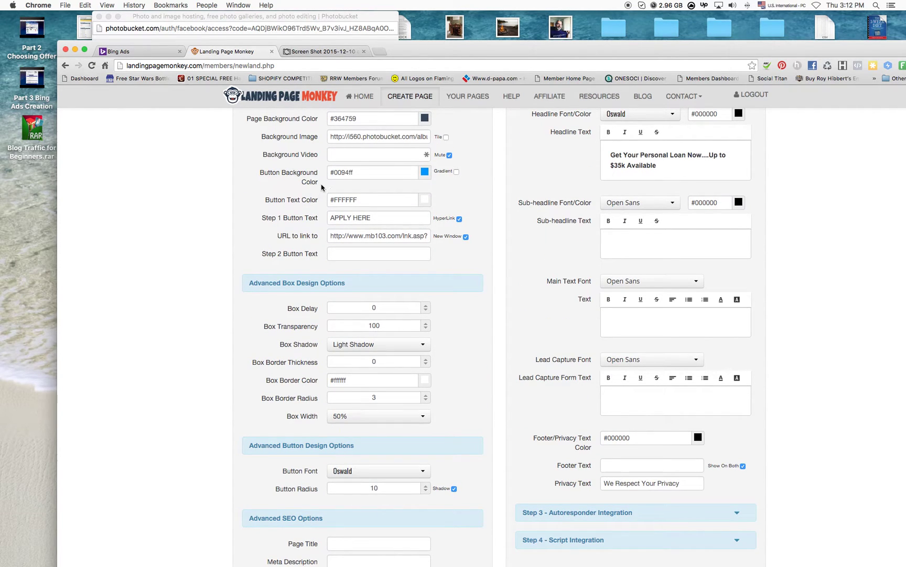
scroll(314, 179, "up", 1)
scroll(319, 179, "up", 3)
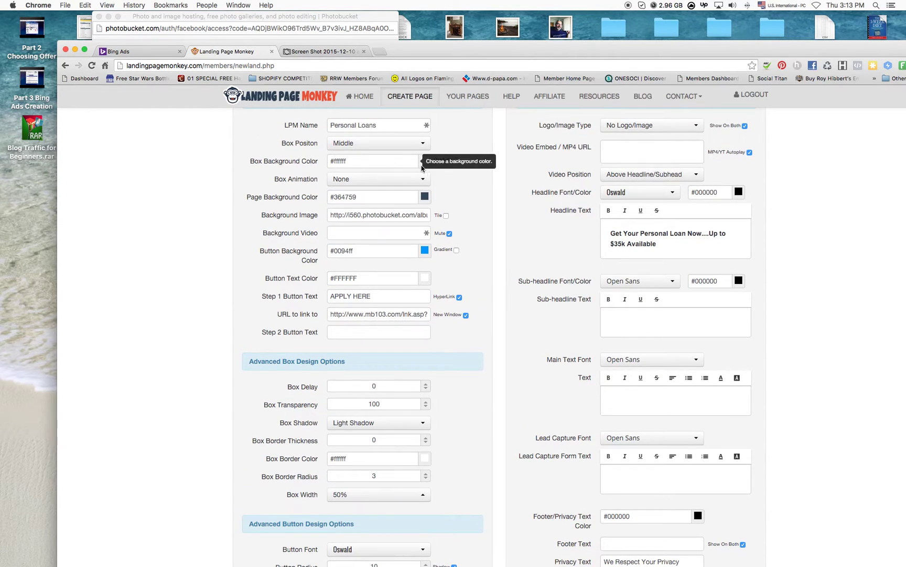
left_click(425, 160)
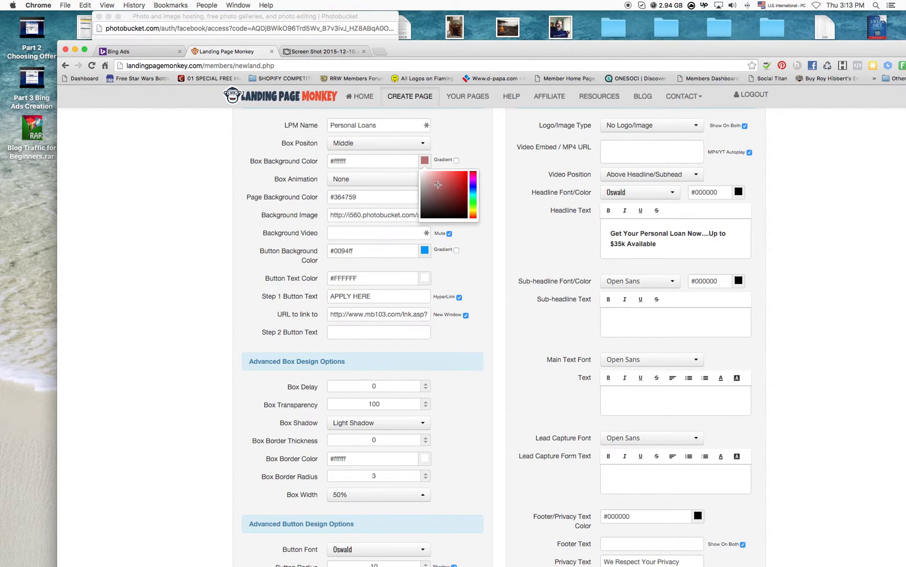
left_click(449, 193)
scroll(480, 380, "down", 15)
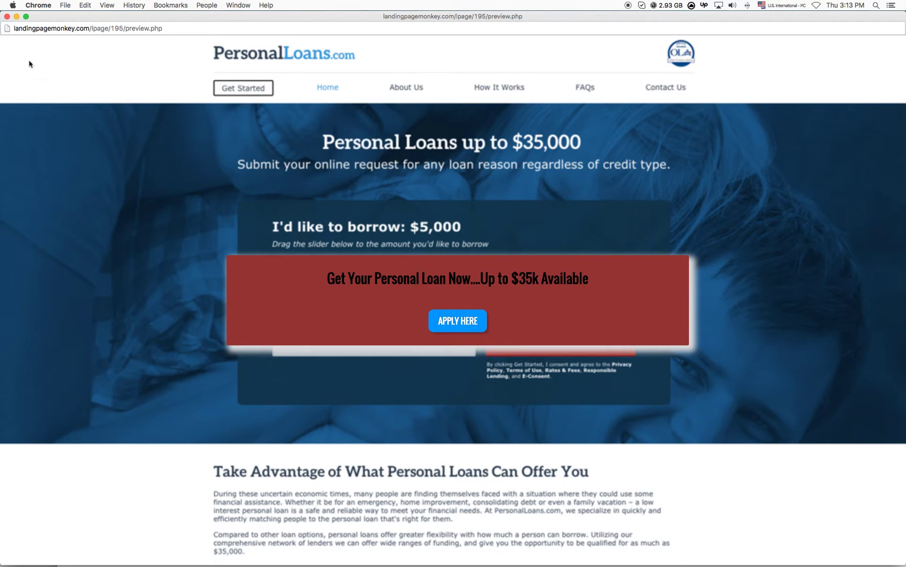
left_click(7, 16)
Change the box background to dark navy blue and check it in preview
scroll(420, 294, "up", 5)
scroll(433, 285, "up", 5)
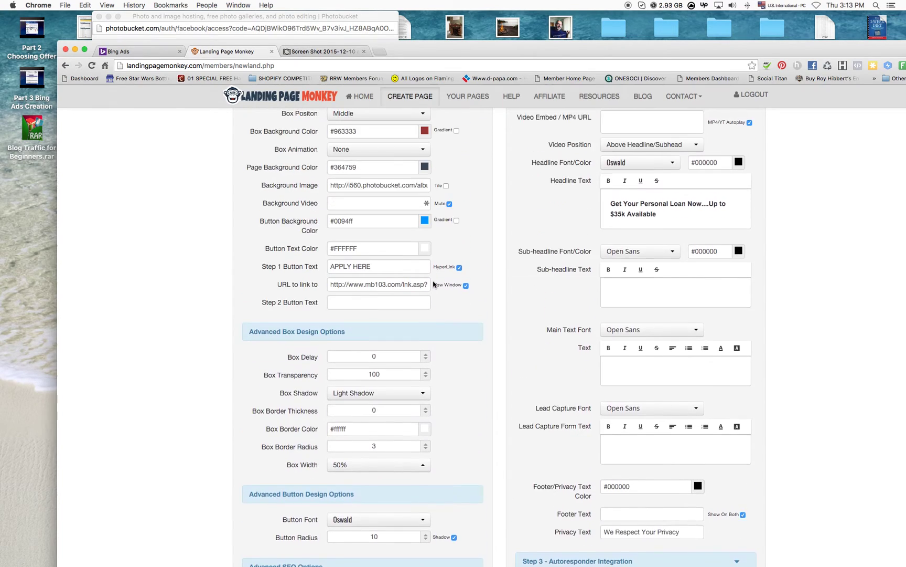
left_click(425, 188)
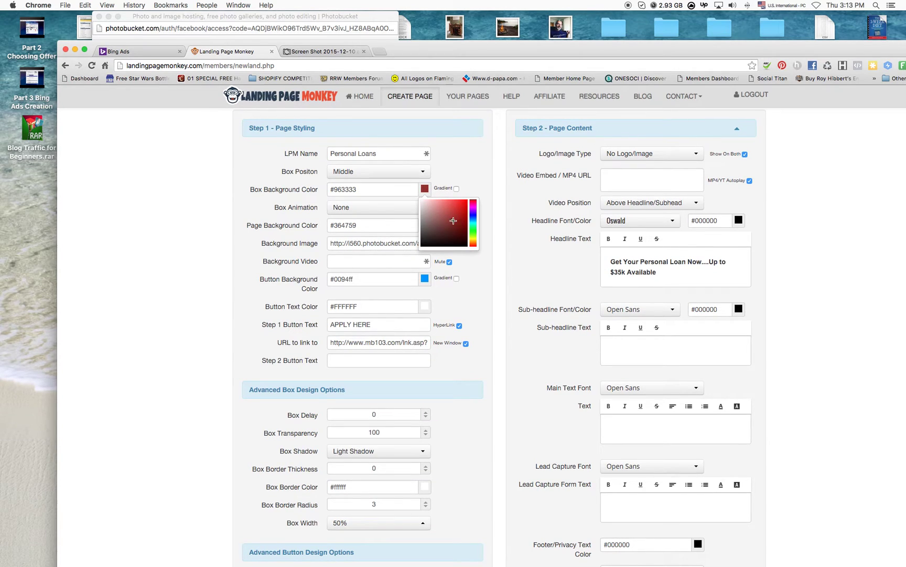
left_click_drag(453, 221, 472, 220)
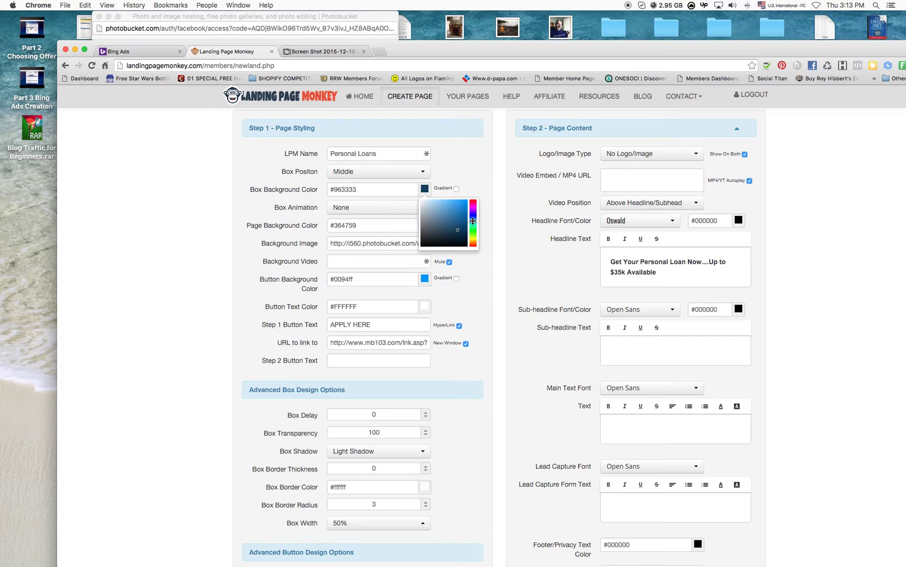
left_click_drag(458, 224, 462, 236)
scroll(482, 374, "down", 10)
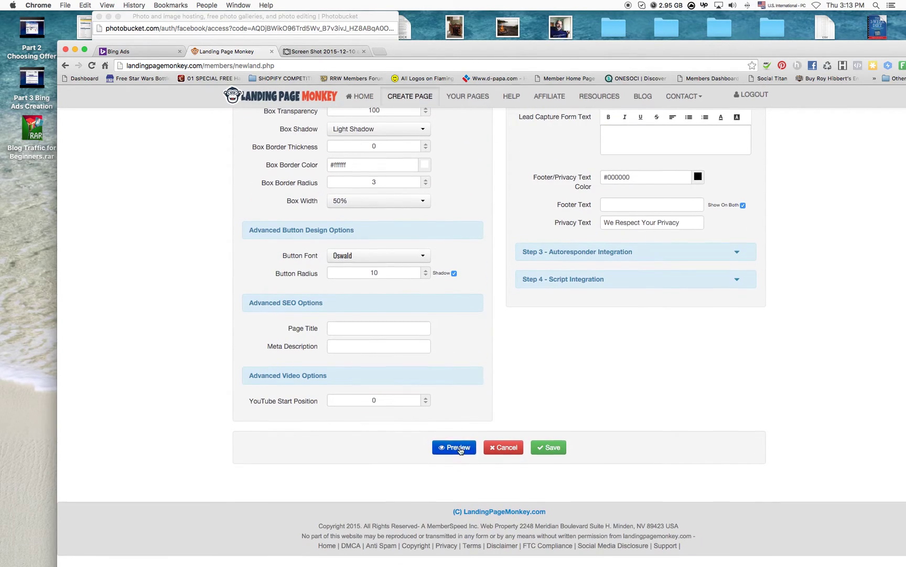
left_click(457, 446)
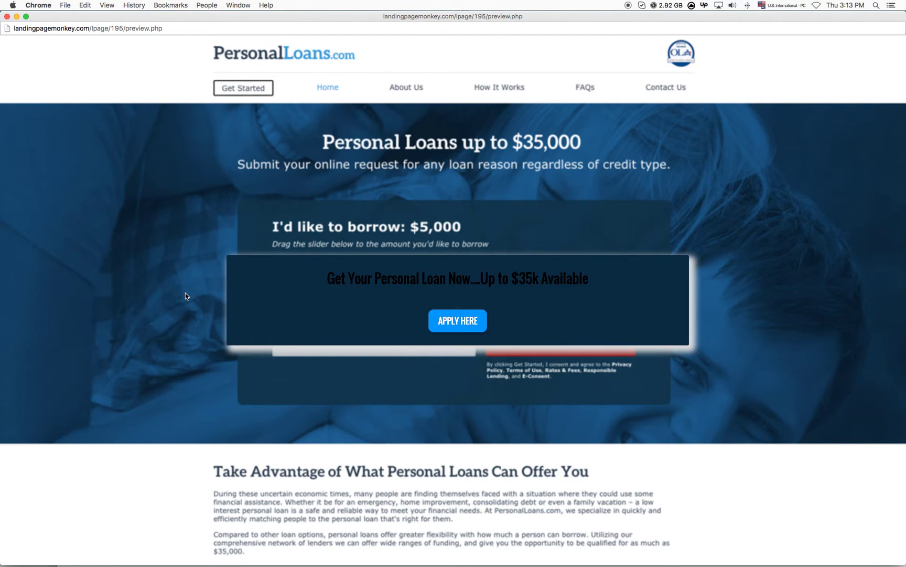
left_click(7, 16)
scroll(418, 318, "up", 3)
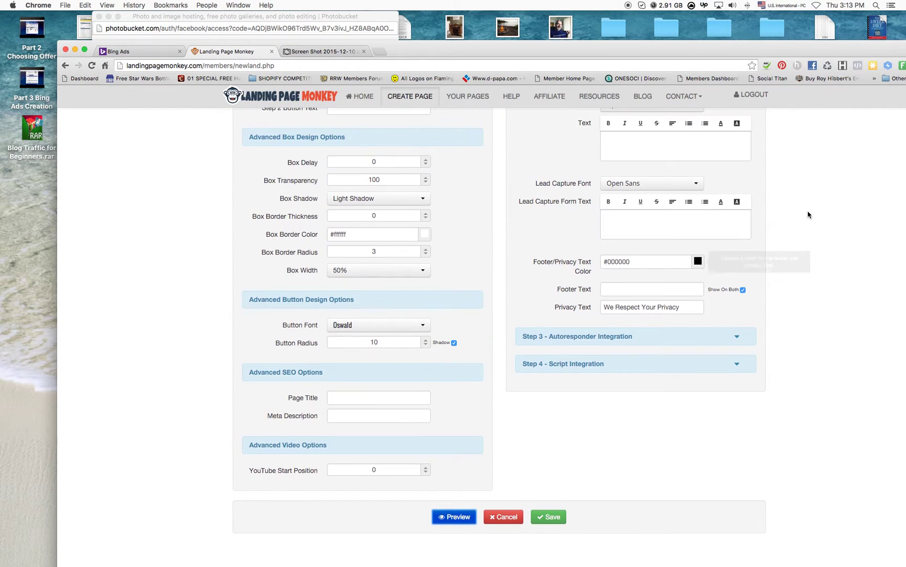
Make the headline text white and check it against the navy box in preview
scroll(750, 222, "up", 5)
scroll(743, 206, "up", 1)
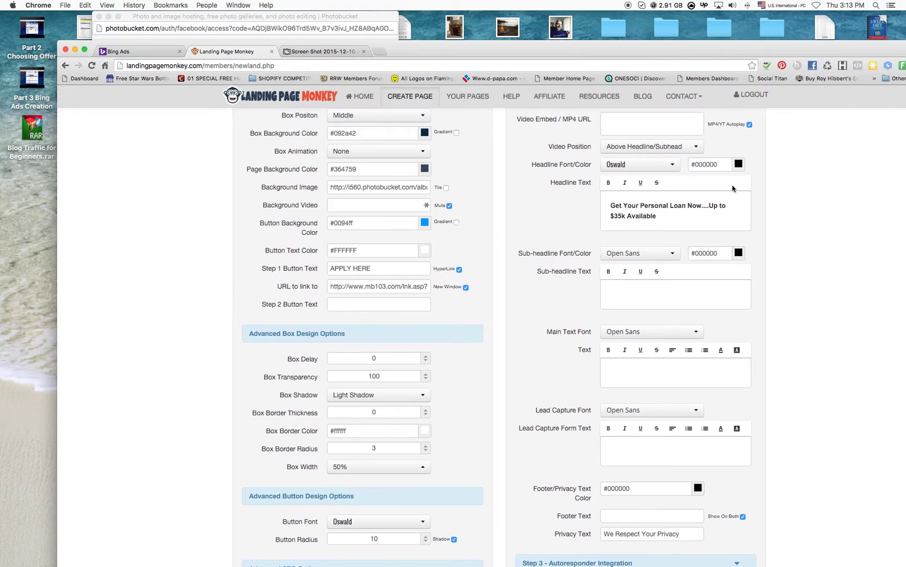
left_click(739, 165)
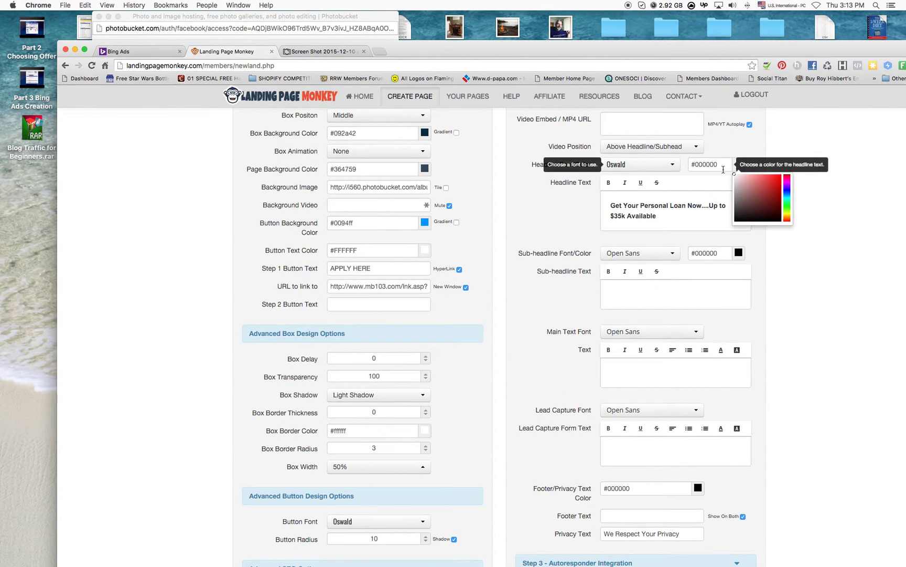
scroll(391, 326, "down", 10)
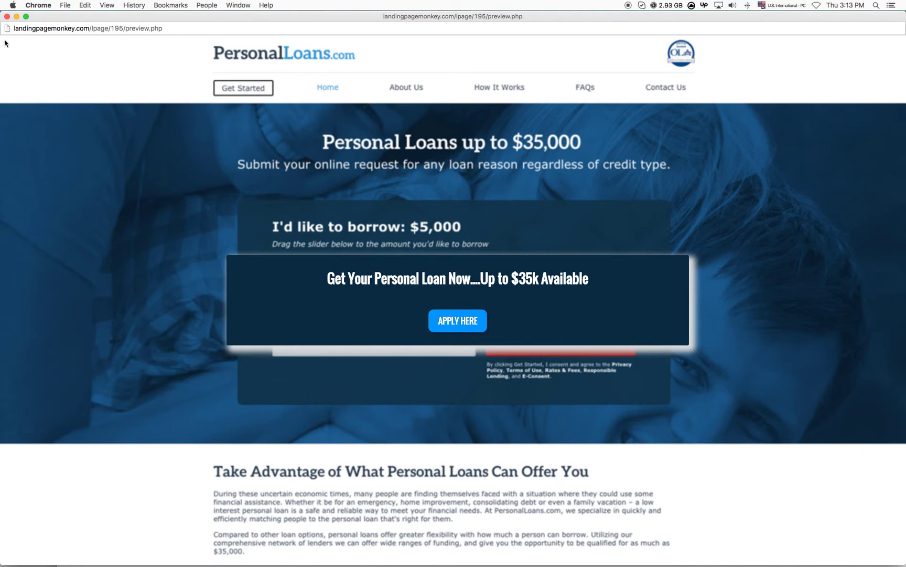
left_click(7, 16)
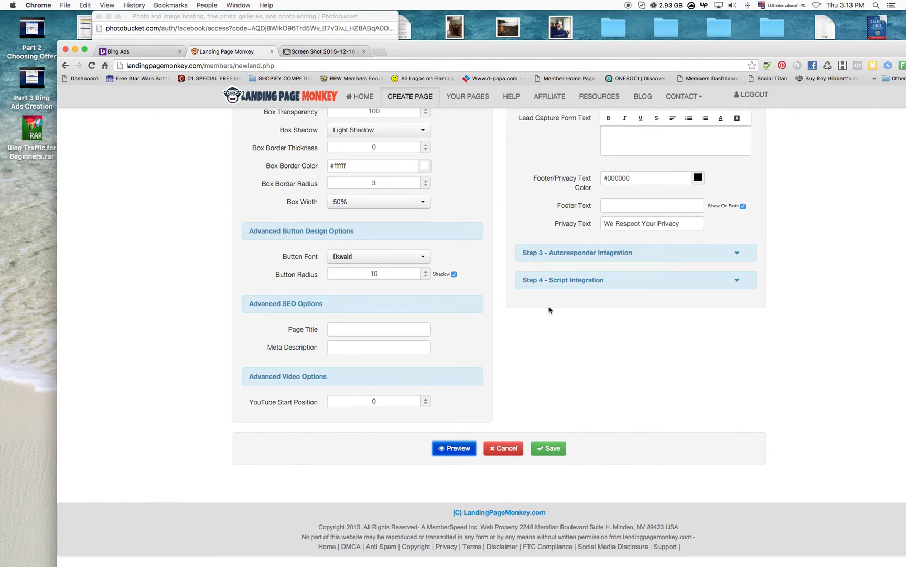
scroll(525, 309, "up", 3)
scroll(408, 297, "up", 1)
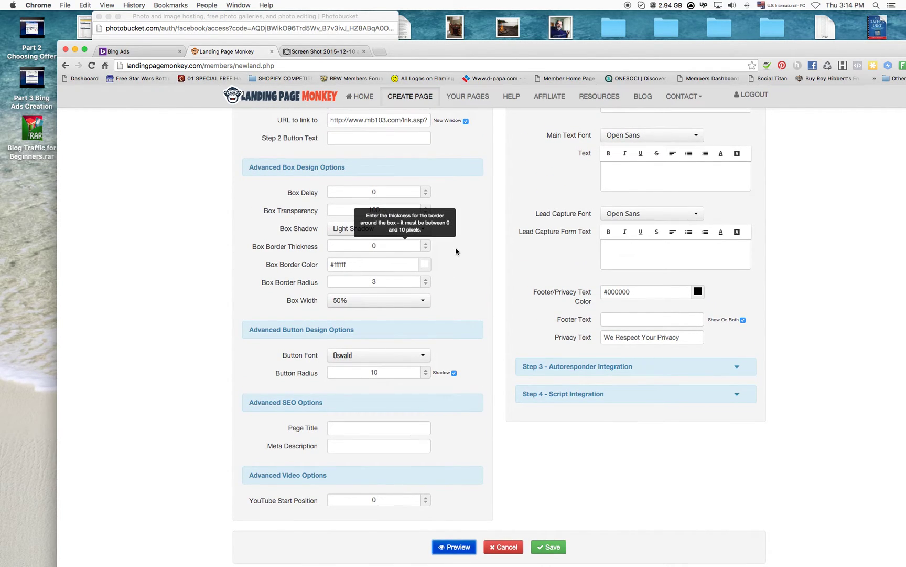
Raise the box border radius to 12 for rounder corners and preview it
left_click(425, 280)
left_click(425, 281)
left_click(425, 280)
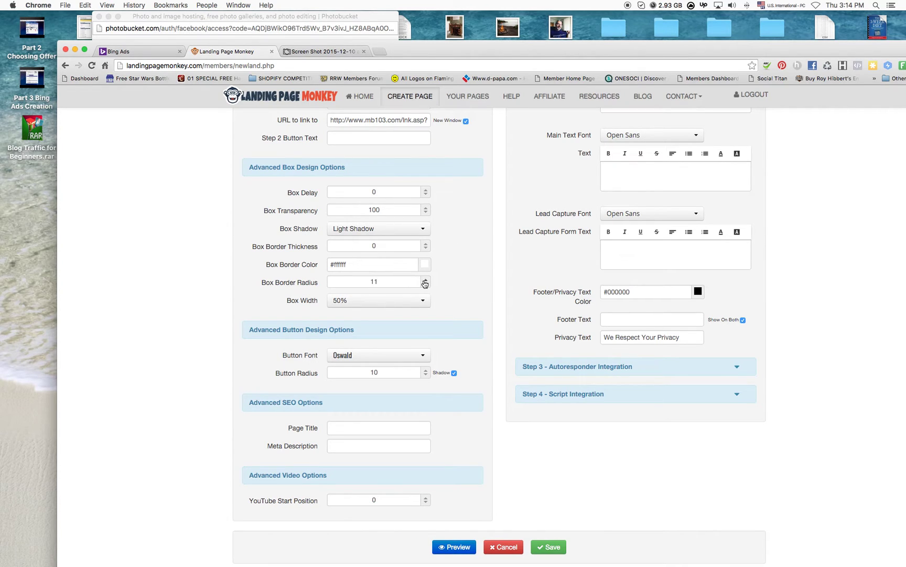
left_click(462, 548)
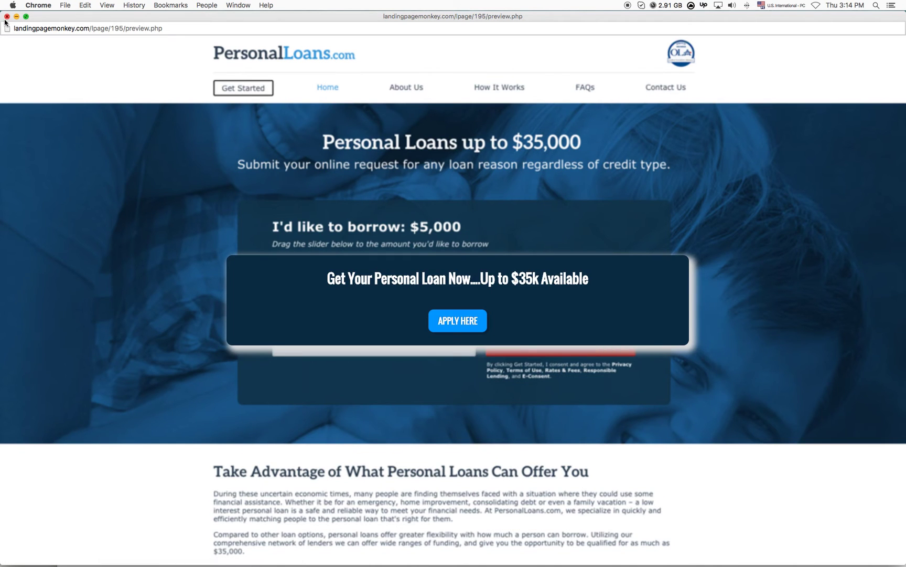
left_click(7, 16)
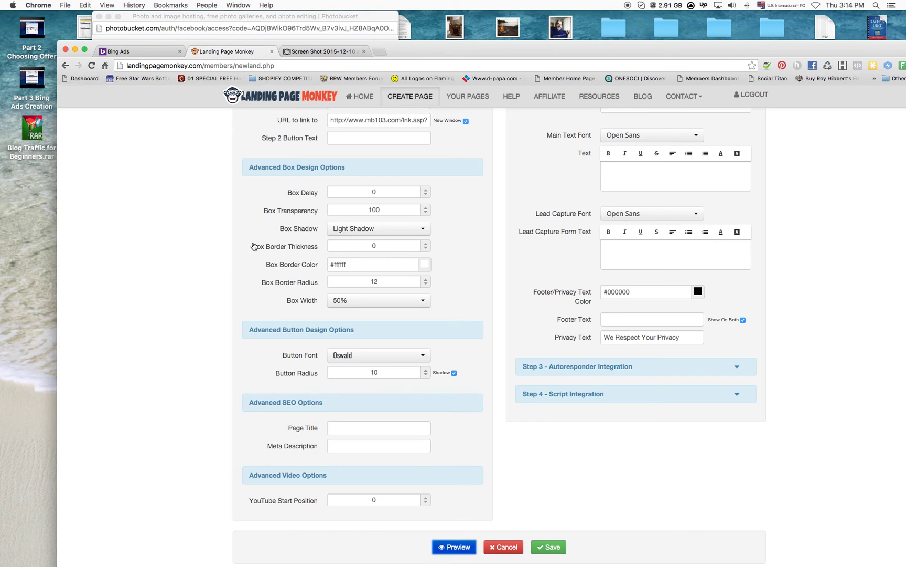
Try box widths of 30% and 35% and preview the popup
scroll(433, 238, "down", 3)
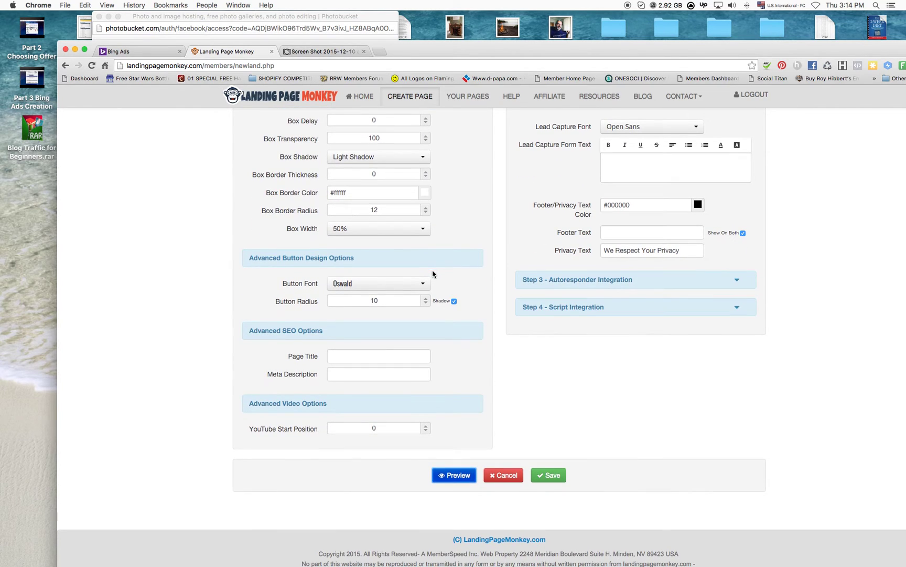
scroll(445, 271, "up", 5)
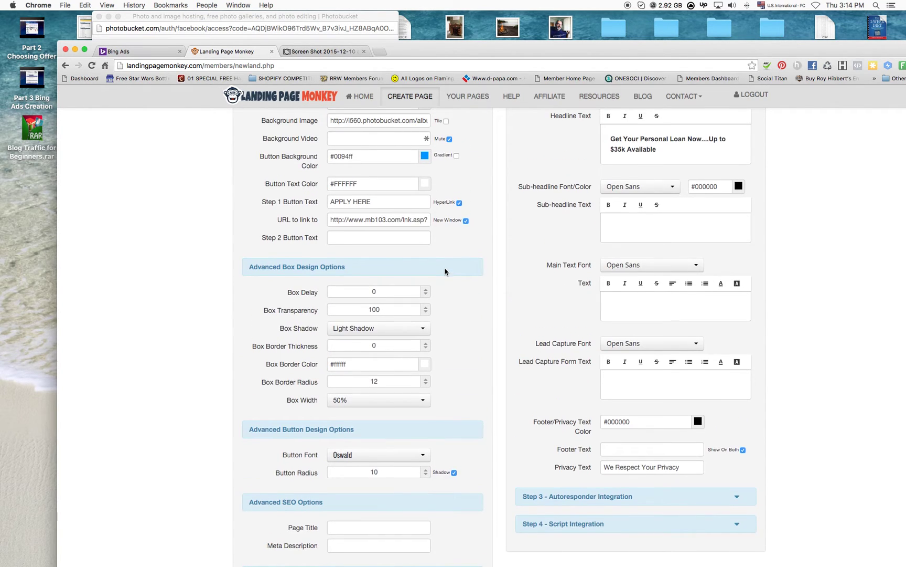
scroll(445, 271, "up", 2)
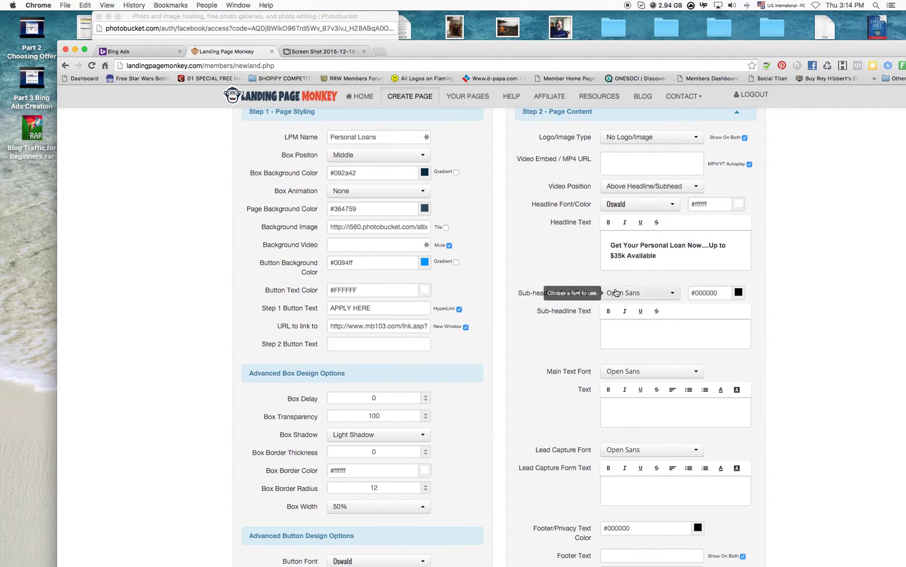
scroll(524, 310, "down", 5)
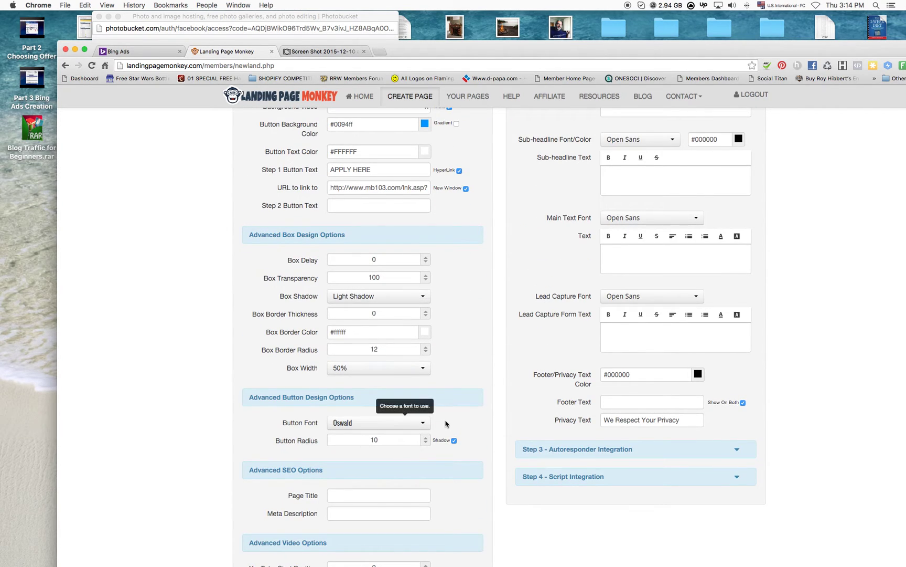
left_click(410, 371)
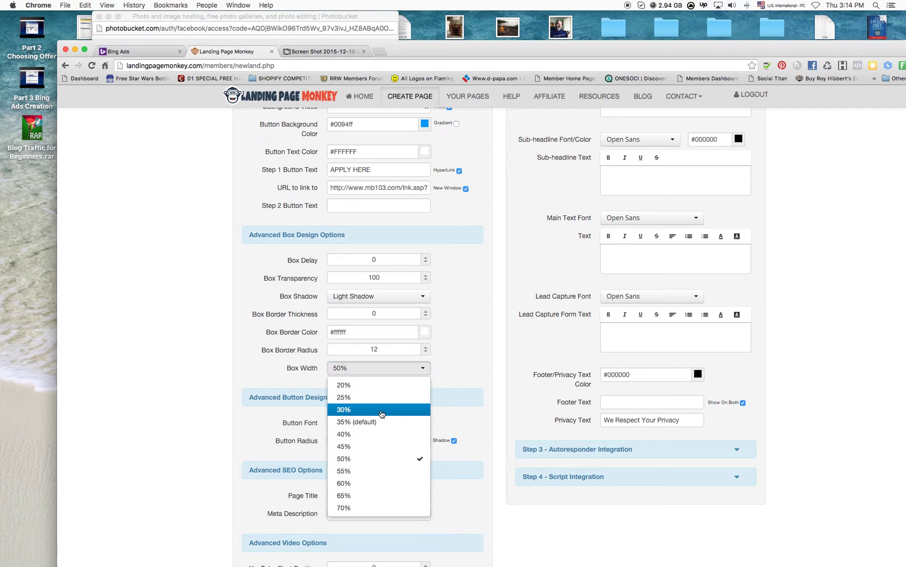
left_click(388, 410)
left_click(397, 372)
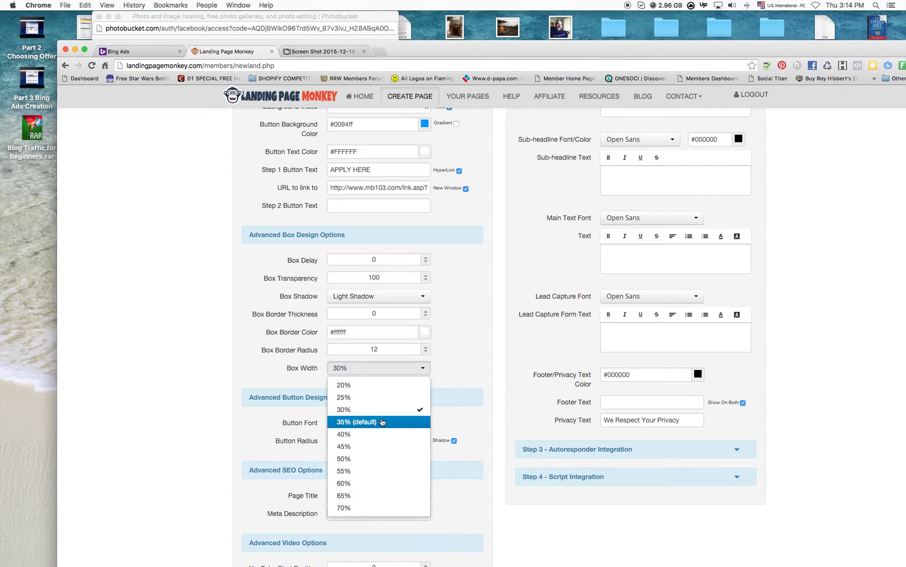
left_click(383, 422)
scroll(384, 456, "down", 4)
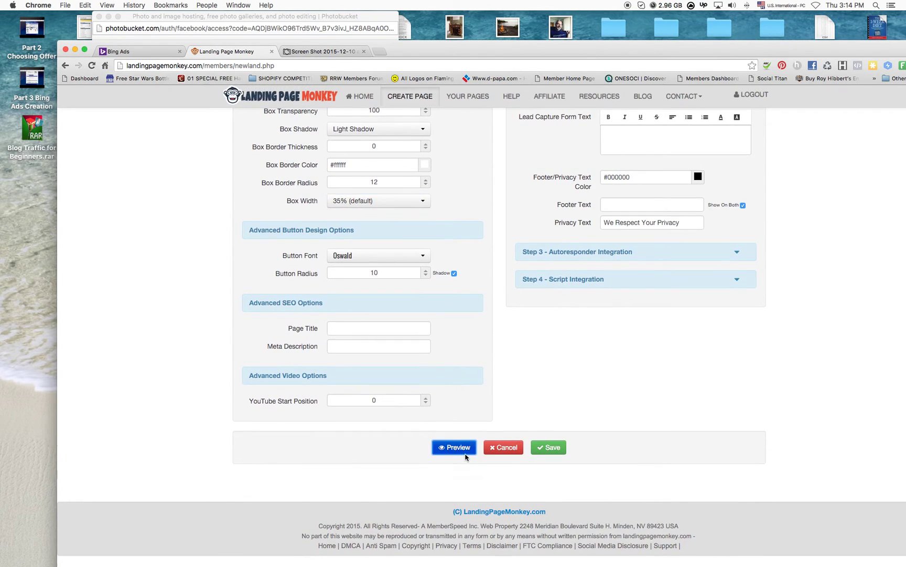
left_click(454, 439)
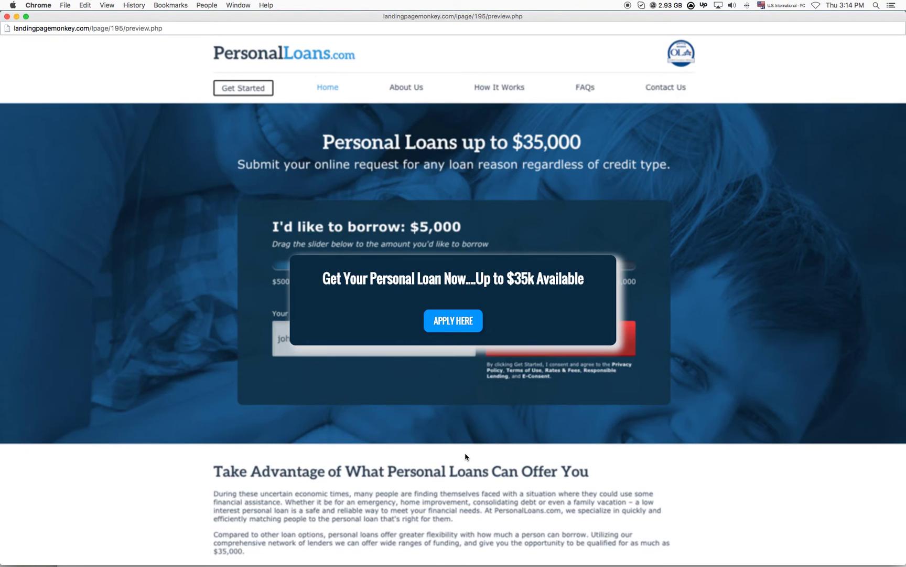
left_click(7, 16)
Set the popup box width to 55%
scroll(429, 269, "up", 2)
left_click(377, 263)
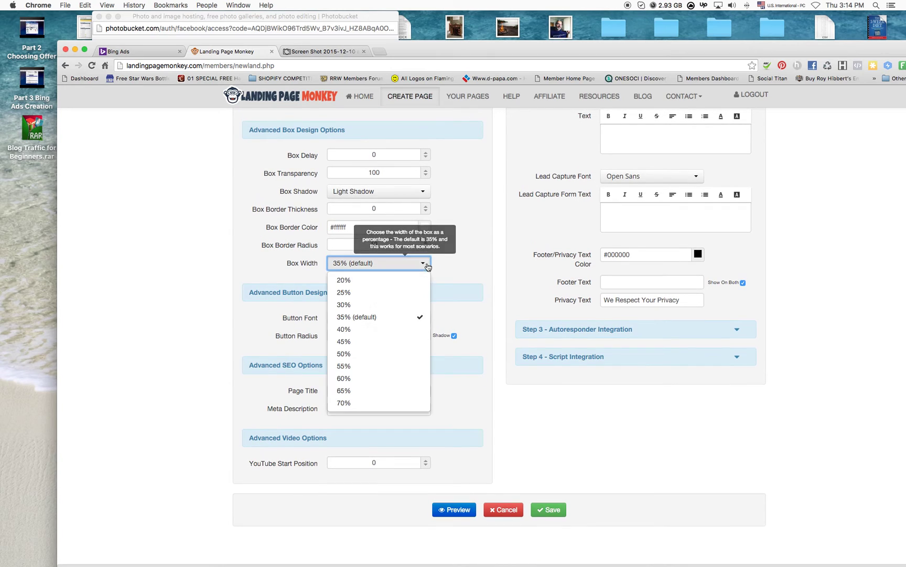
left_click(362, 367)
Enter the sub-headline 'Start Your Free Instant Application right Now!' and italicize it
left_click(447, 510)
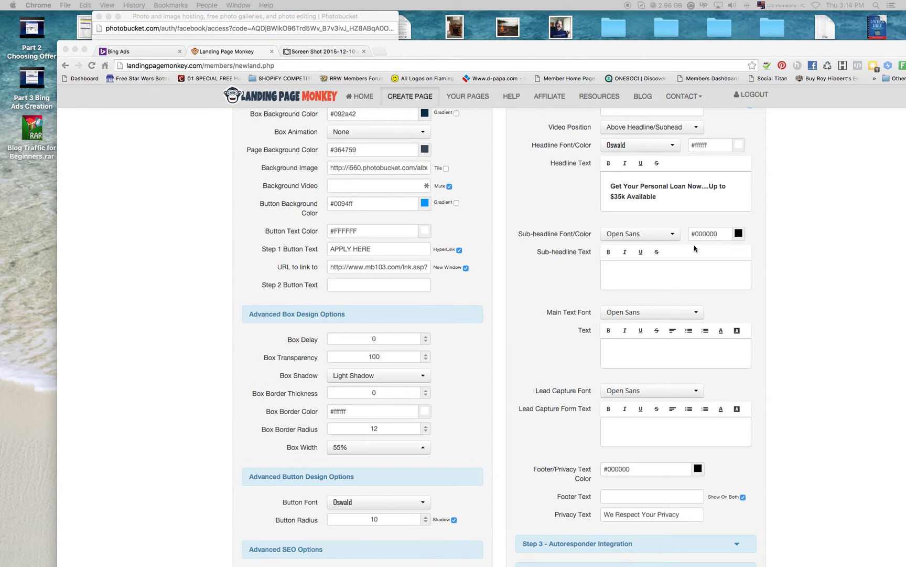
left_click(674, 274)
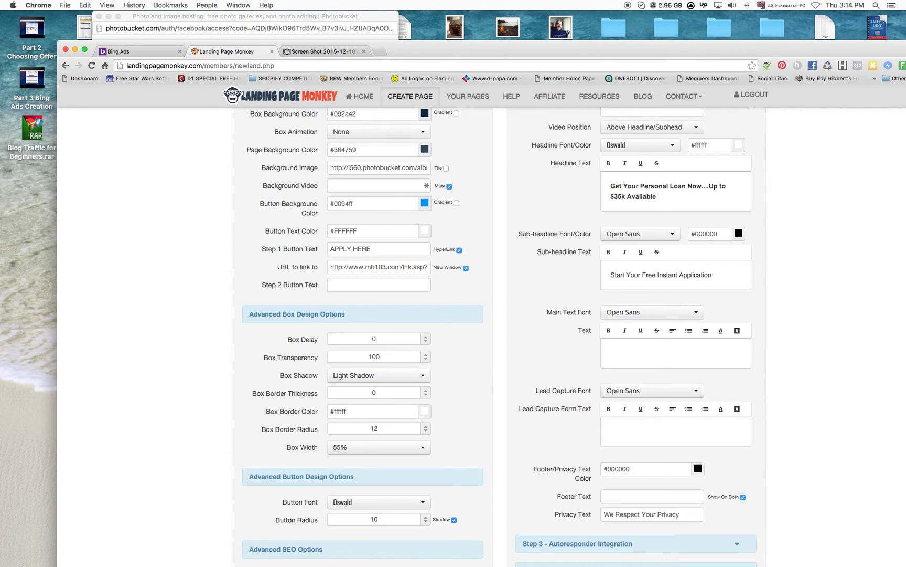
type("and")
type("!")
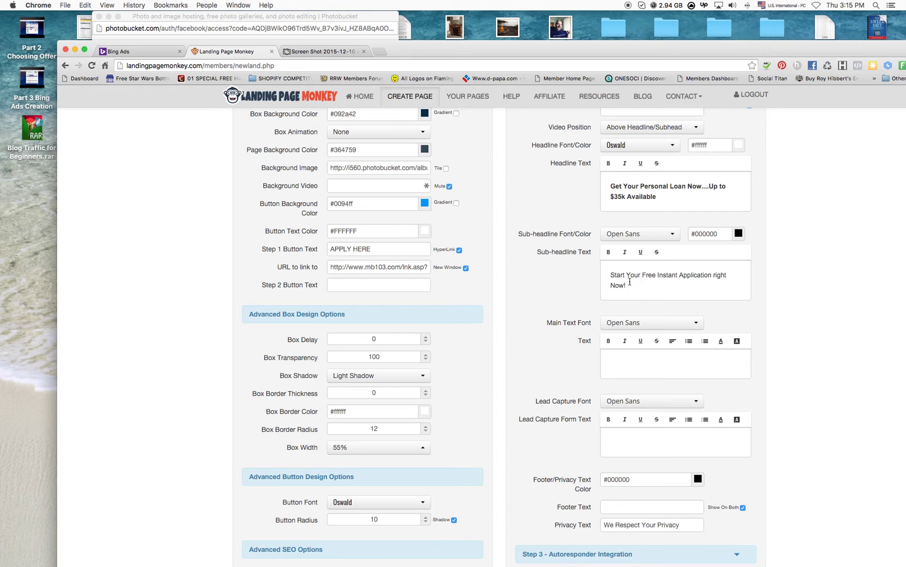
left_click_drag(627, 285, 599, 272)
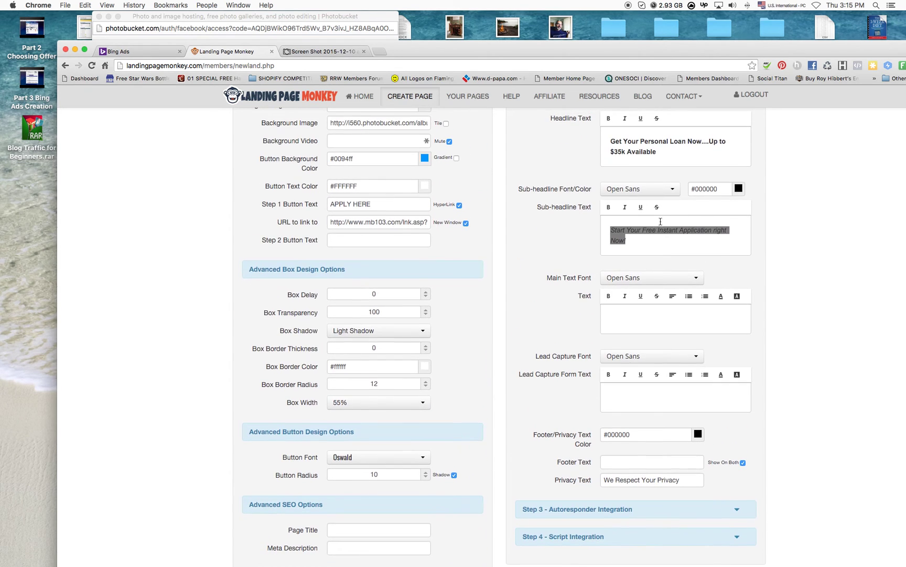
left_click(739, 189)
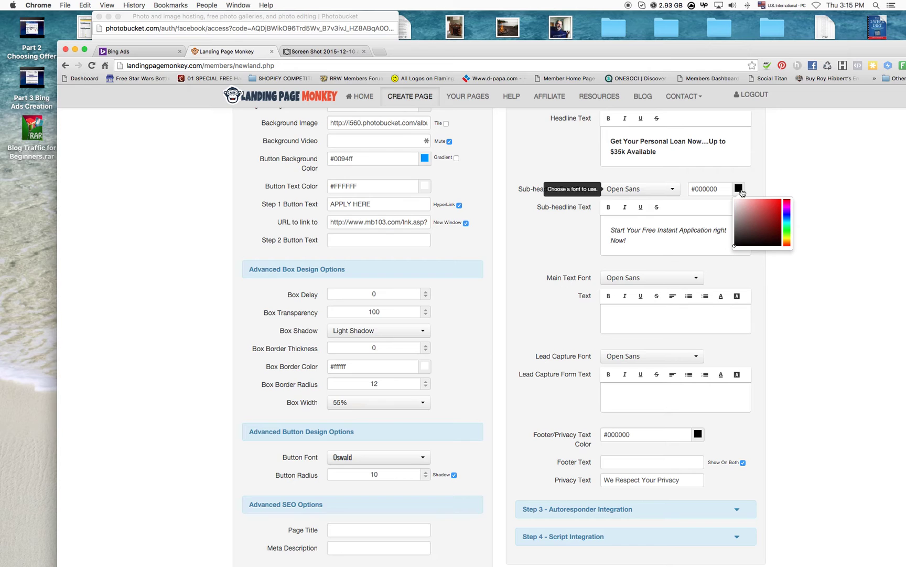
Colour the sub-headline yellow and check it in preview
left_click(787, 239)
left_click_drag(786, 239, 788, 201)
scroll(367, 362, "down", 8)
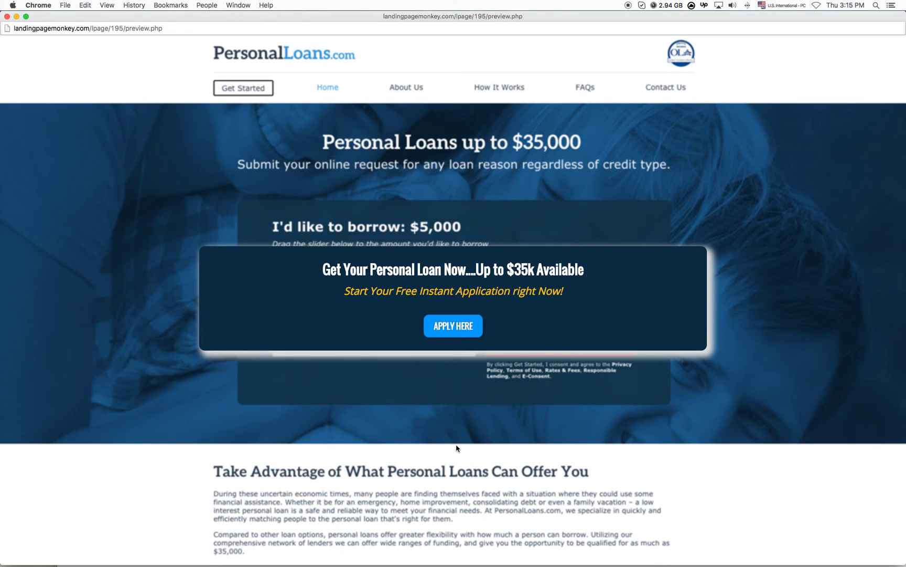
left_click(7, 18)
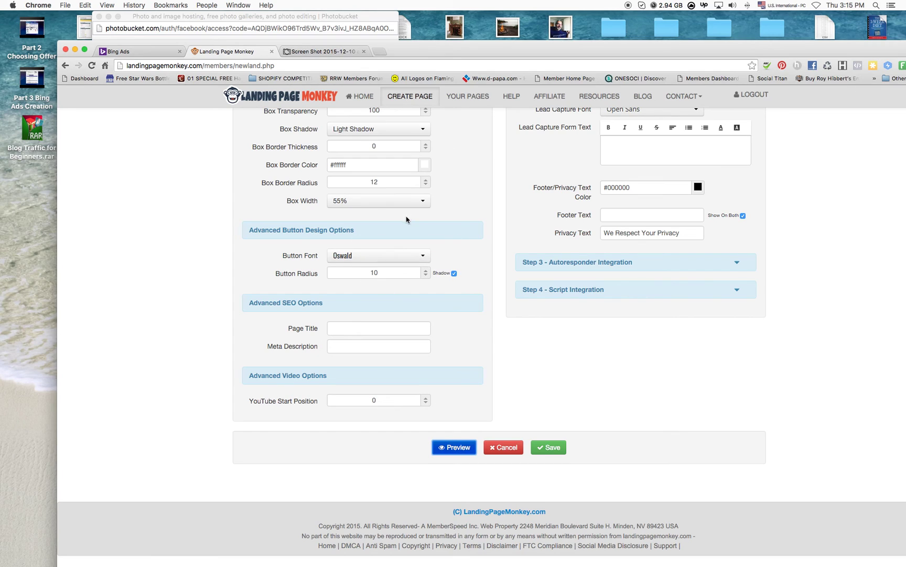
Set the box width to 40% and preview the popup
left_click(412, 202)
left_click(403, 266)
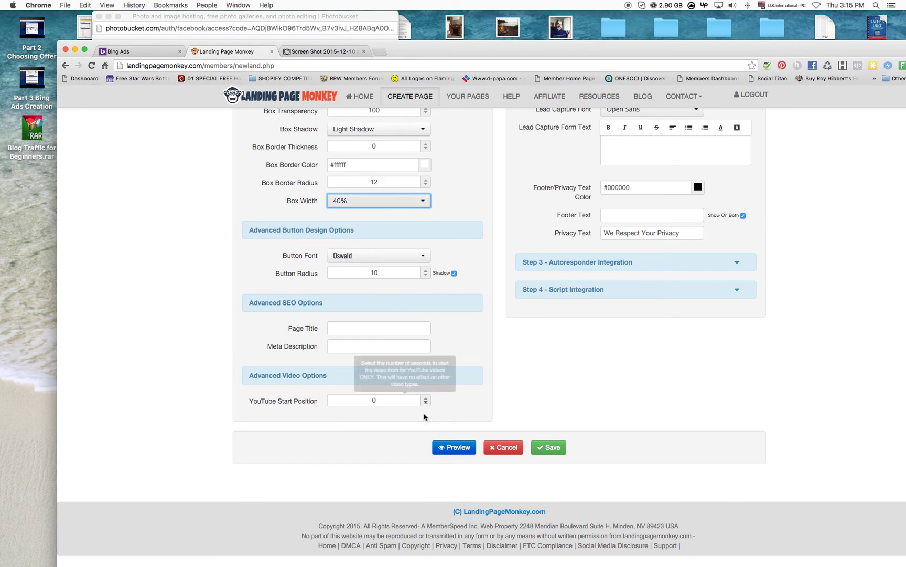
left_click(453, 447)
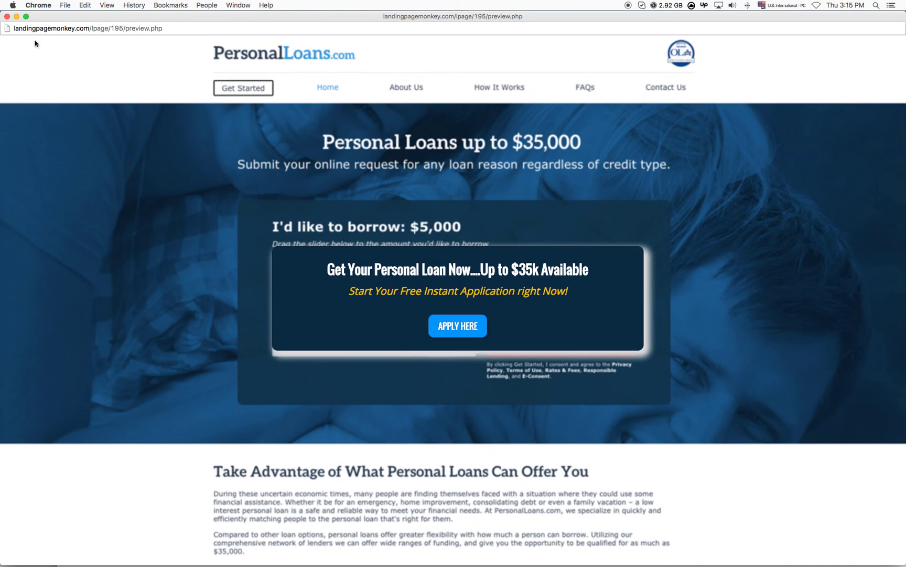
left_click(7, 17)
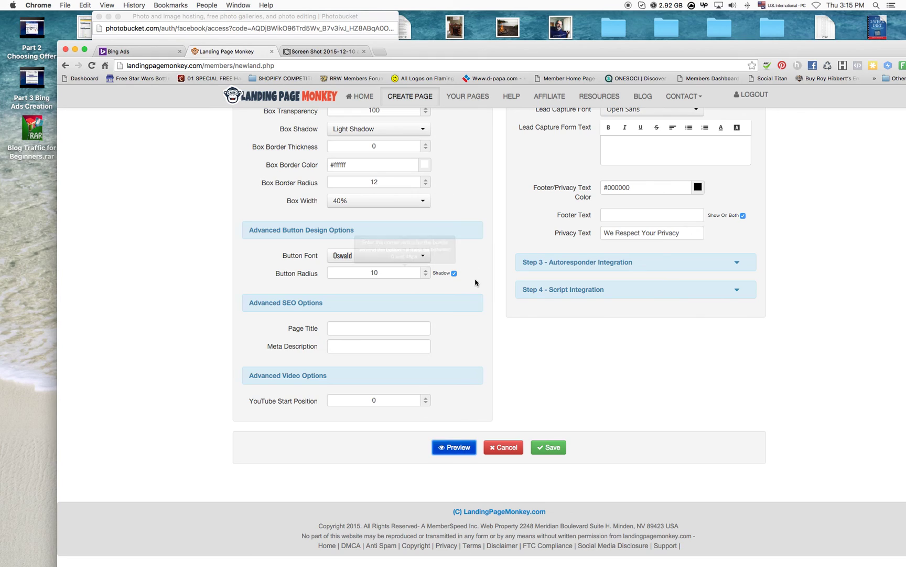
Expand the Autoresponder Integration and Script Integration sections of the page settings
left_click(627, 359)
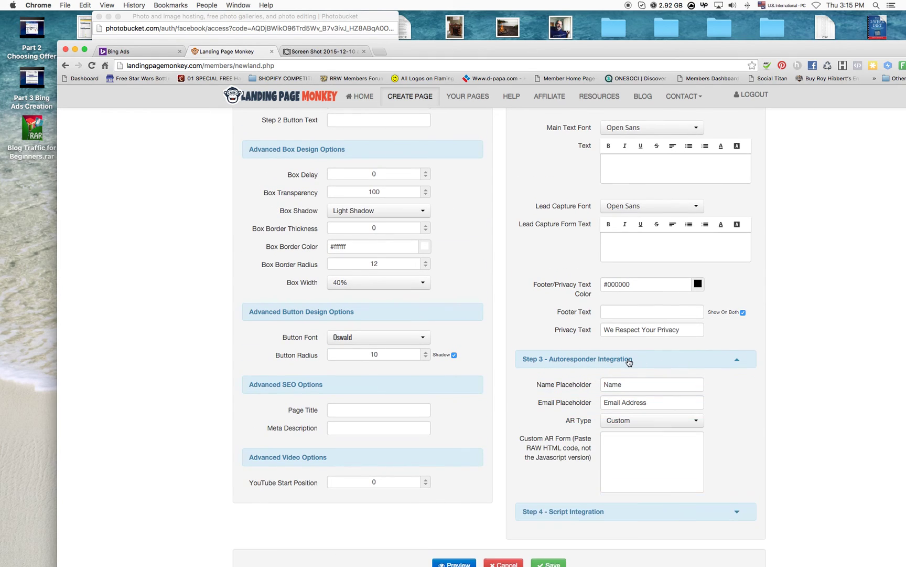
scroll(632, 360, "down", 3)
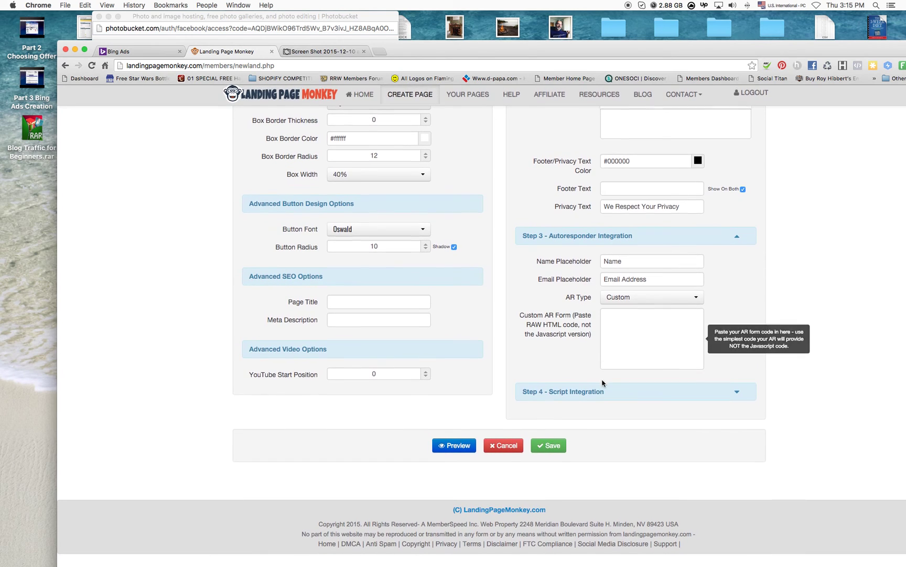
left_click(615, 393)
scroll(664, 399, "down", 2)
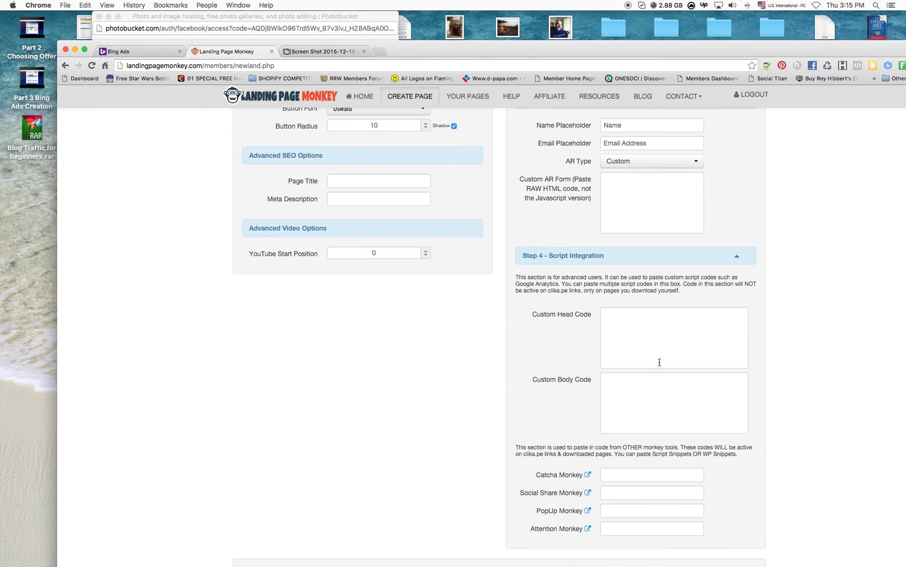
scroll(658, 358, "up", 4)
scroll(658, 358, "up", 3)
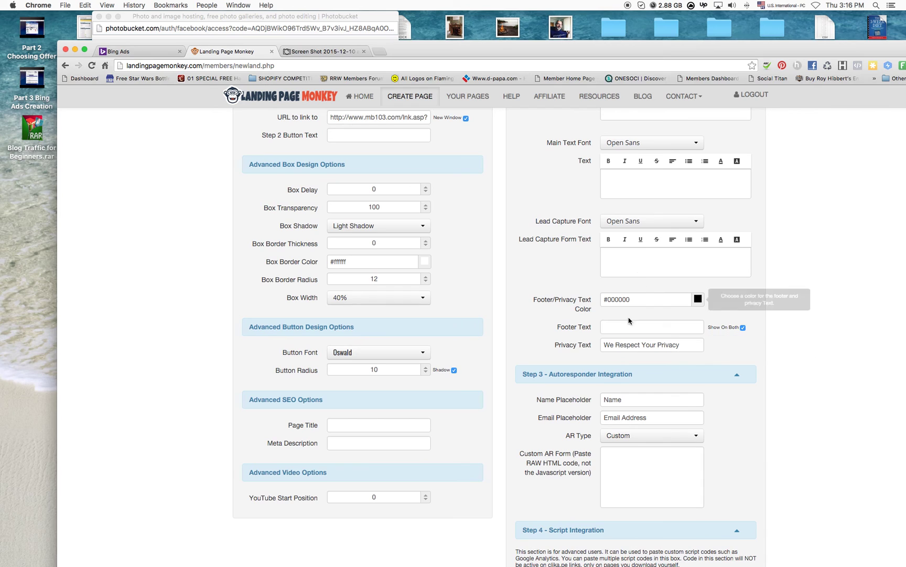
scroll(637, 346, "up", 1)
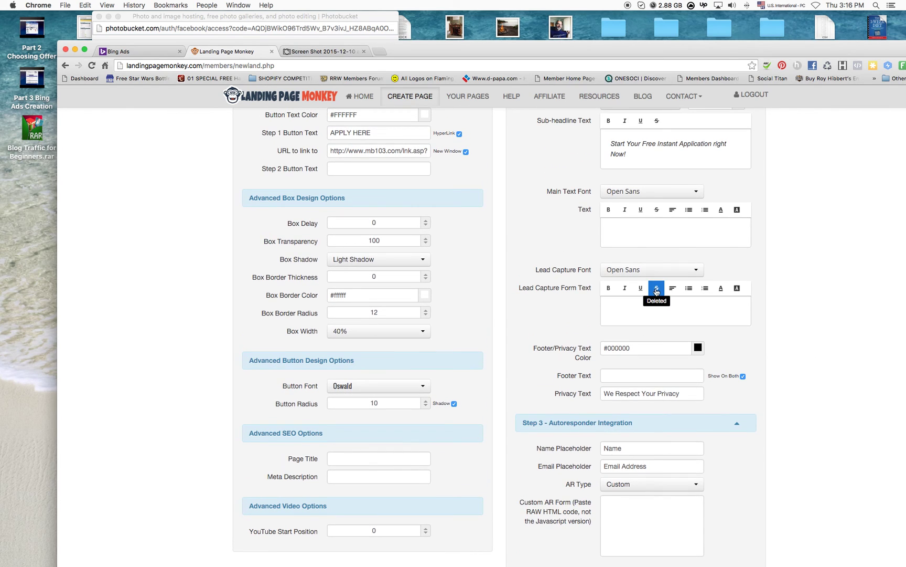
Review the page settings form and save the finished landing page
scroll(642, 300, "up", 3)
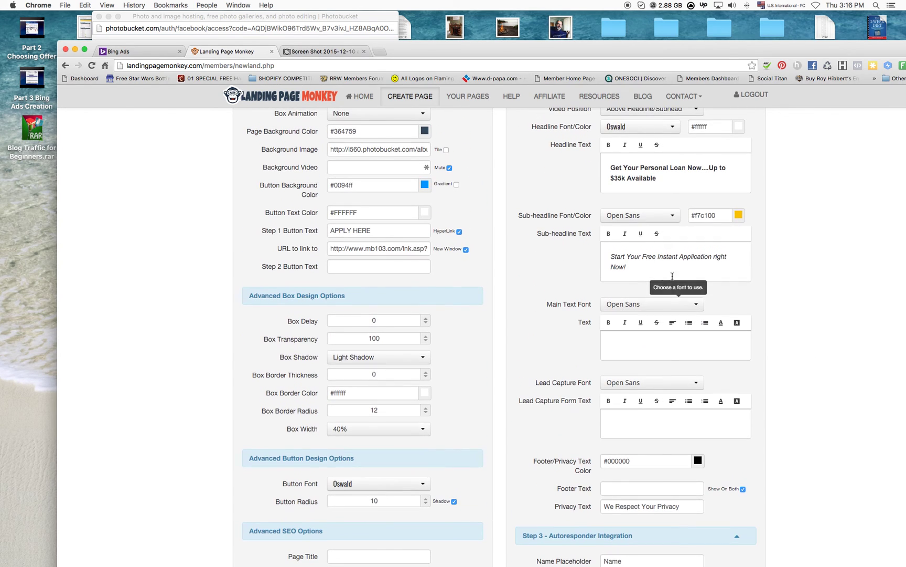
scroll(578, 274, "up", 6)
scroll(577, 275, "down", 15)
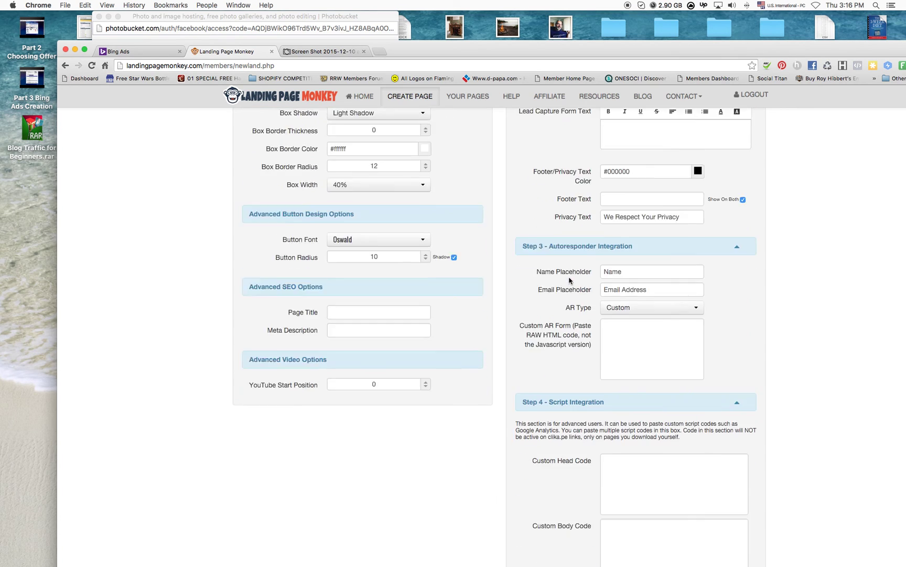
scroll(569, 284, "up", 8)
scroll(564, 285, "up", 2)
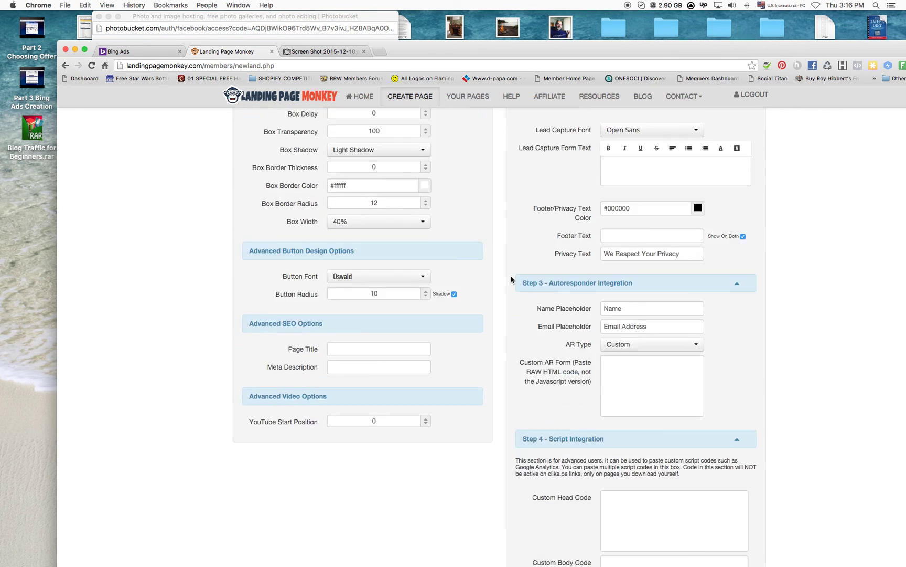
scroll(525, 280, "down", 10)
left_click(558, 444)
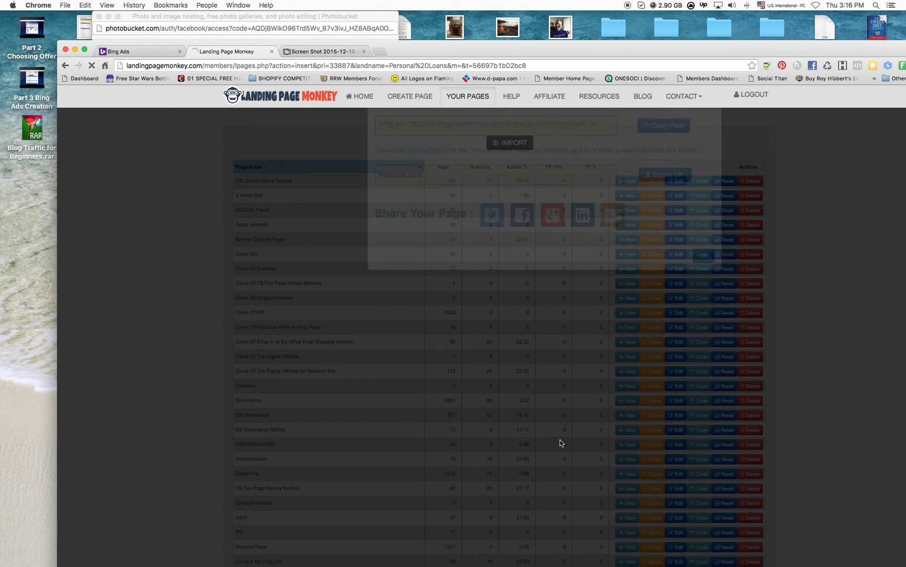
Copy the saved page's hosted link and return to the Bing Ads ad being created
left_click_drag(468, 252, 392, 247)
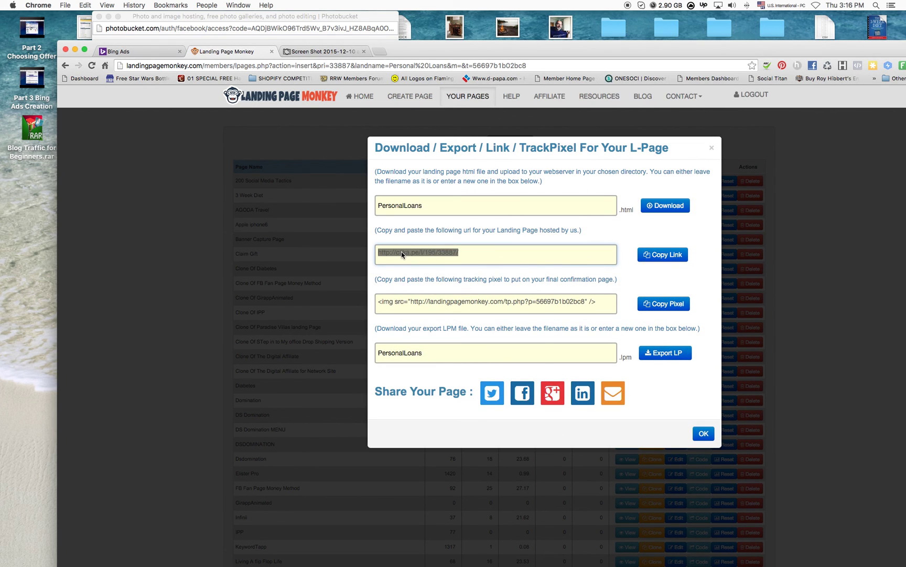
right_click(402, 251)
left_click(449, 272)
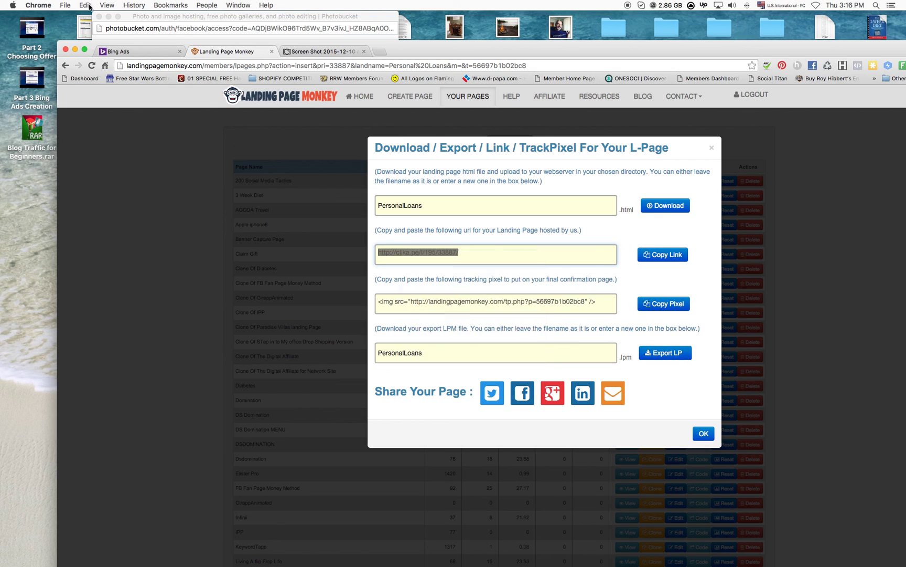
left_click(129, 50)
left_click(321, 239)
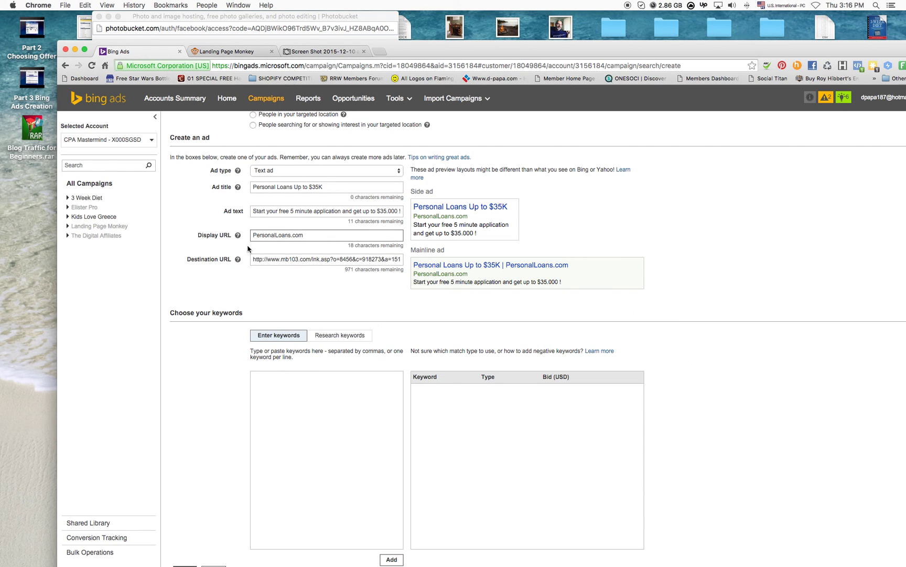
left_click_drag(251, 258, 403, 259)
key("super+v")
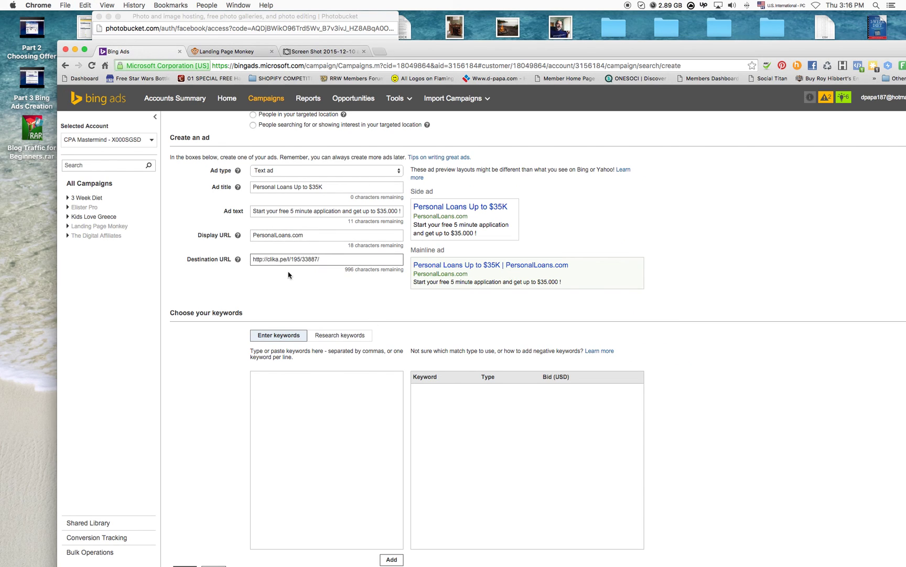
left_click(299, 404)
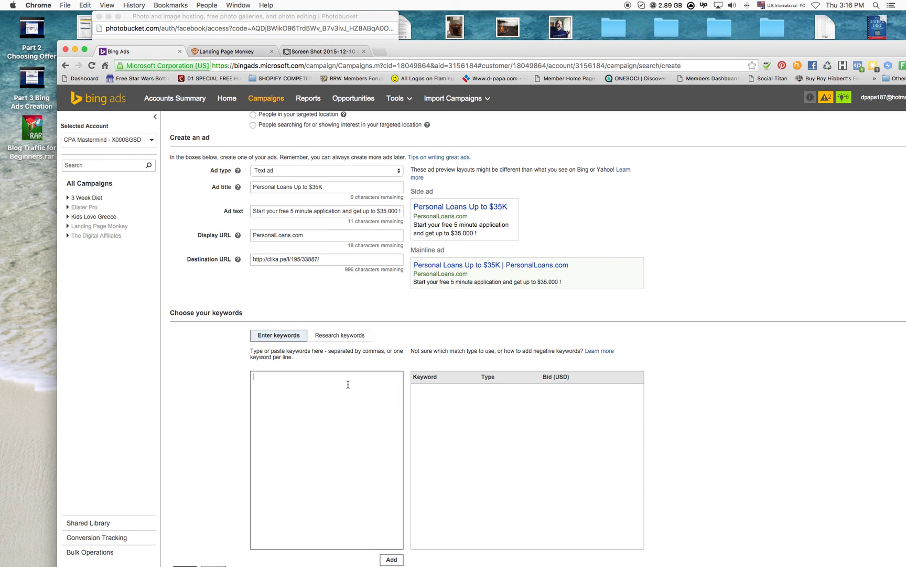
scroll(348, 362, "down", 1)
left_click(344, 321)
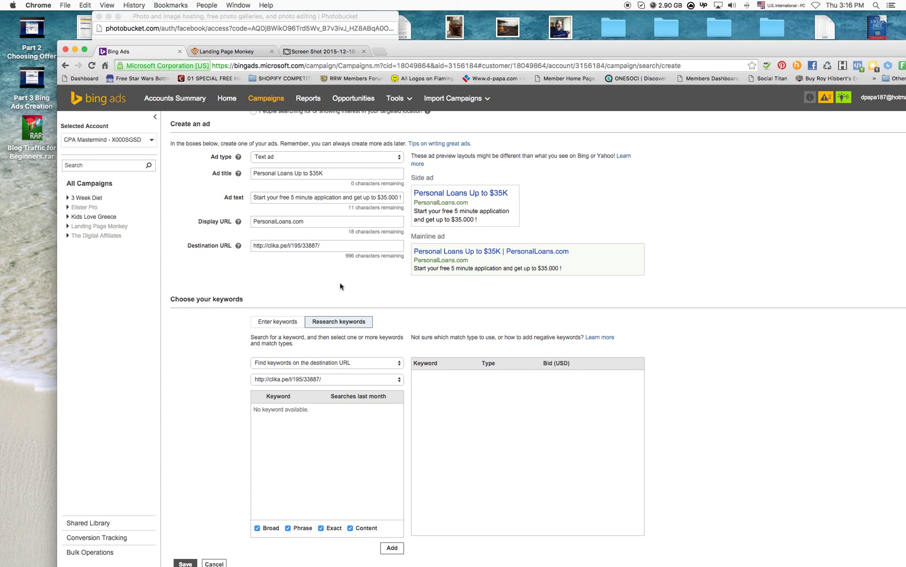
left_click(379, 52)
Search Google for 'google keyword planner tool' in the new tab
type("goo")
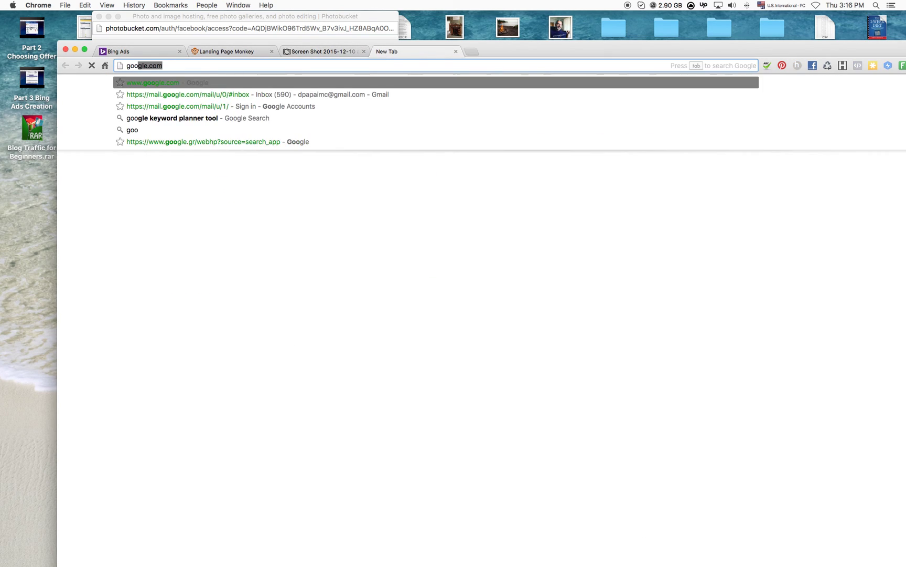
type("gle key")
key("BackSpace")
key("BackSpace")
key("BackSpace")
key("BackSpace")
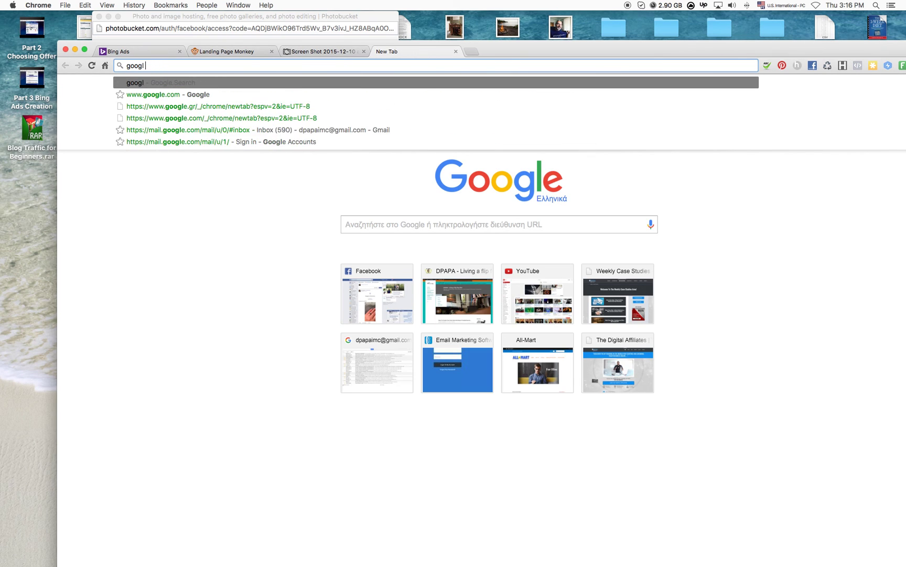
type("keyword planner tool")
key("Return")
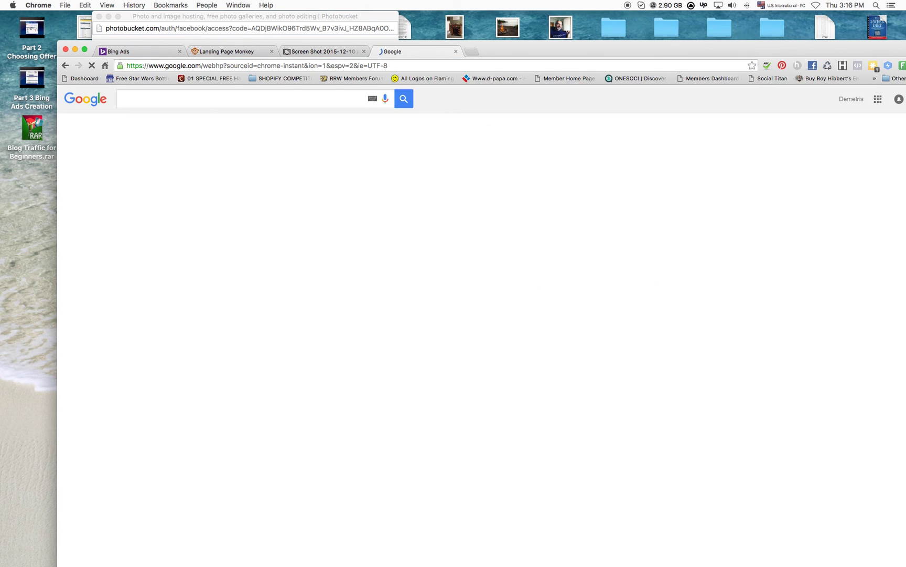